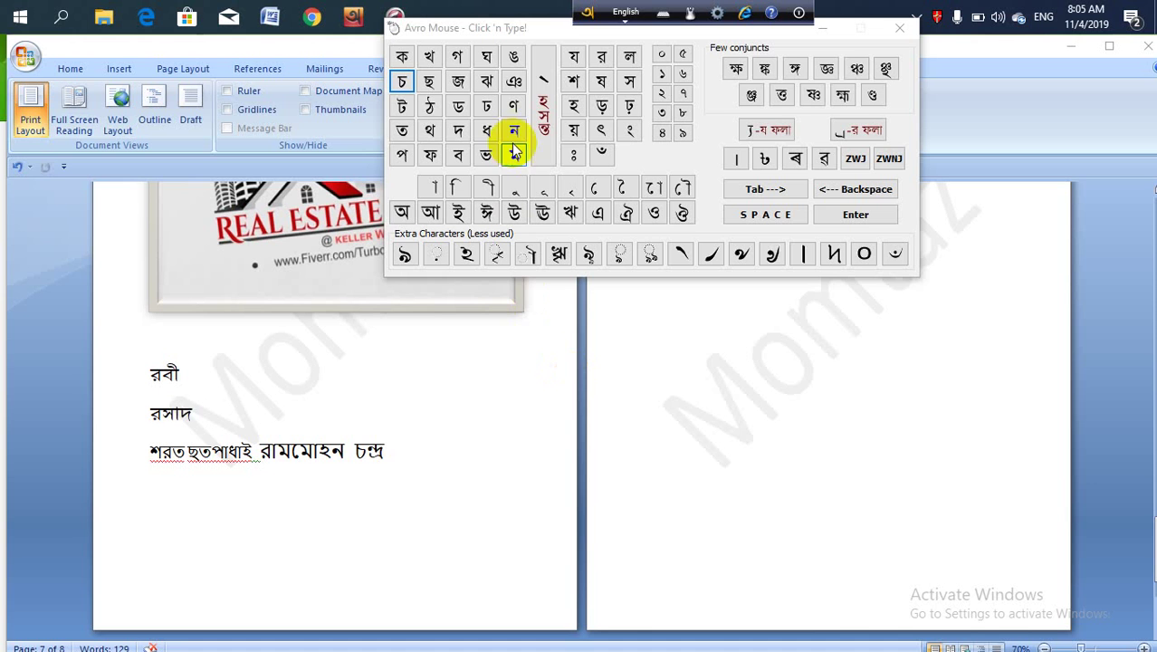
- Move the Avro click-to-type panel lower and cycle through browser windows back to Word
{"action": "mouse_move", "coordinate": [545, 31]}
{"action": "left_mouse_down"}
{"action": "mouse_move", "coordinate": [539, 105]}
{"action": "mouse_move", "coordinate": [585, 70]}
{"action": "mouse_move", "coordinate": [586, 22]}
{"action": "left_mouse_up"}
{"action": "left_click", "coordinate": [386, 20]}
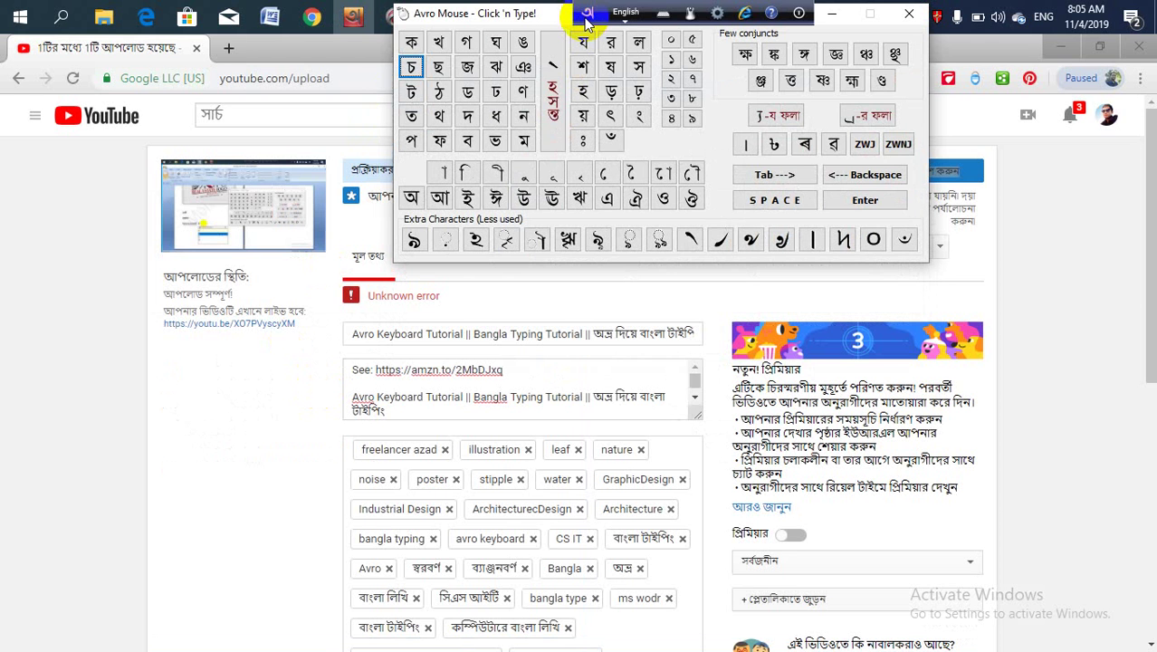
{"action": "left_click_drag", "start_coordinate": [586, 21], "coordinate": [589, 145]}
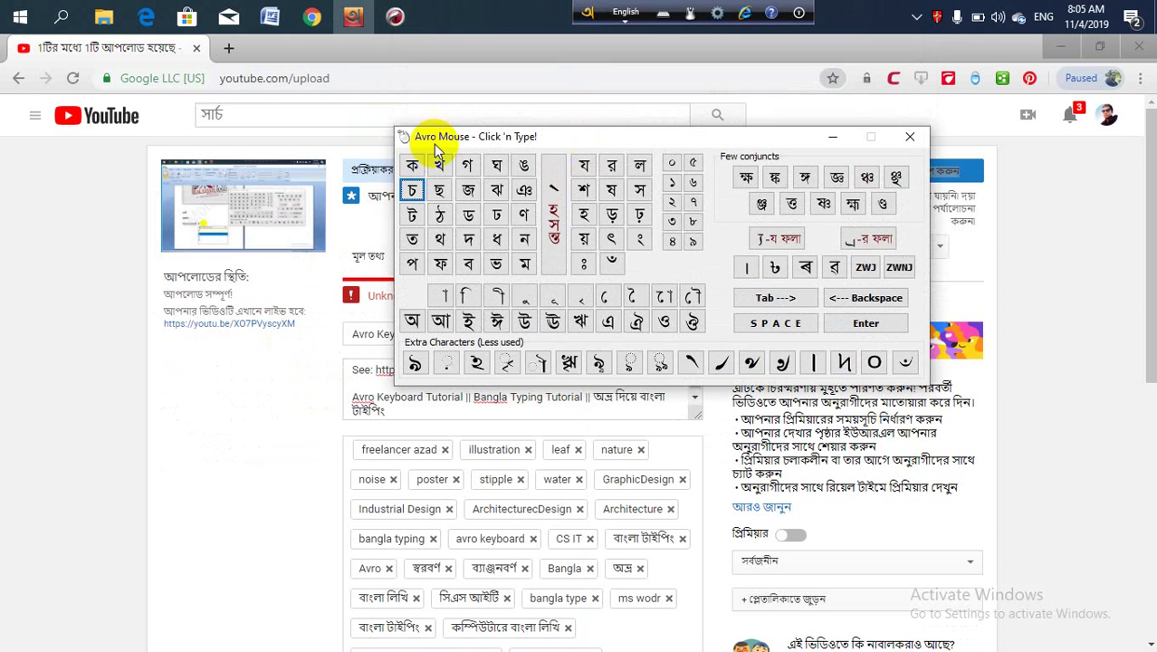
{"action": "left_click", "coordinate": [317, 27]}
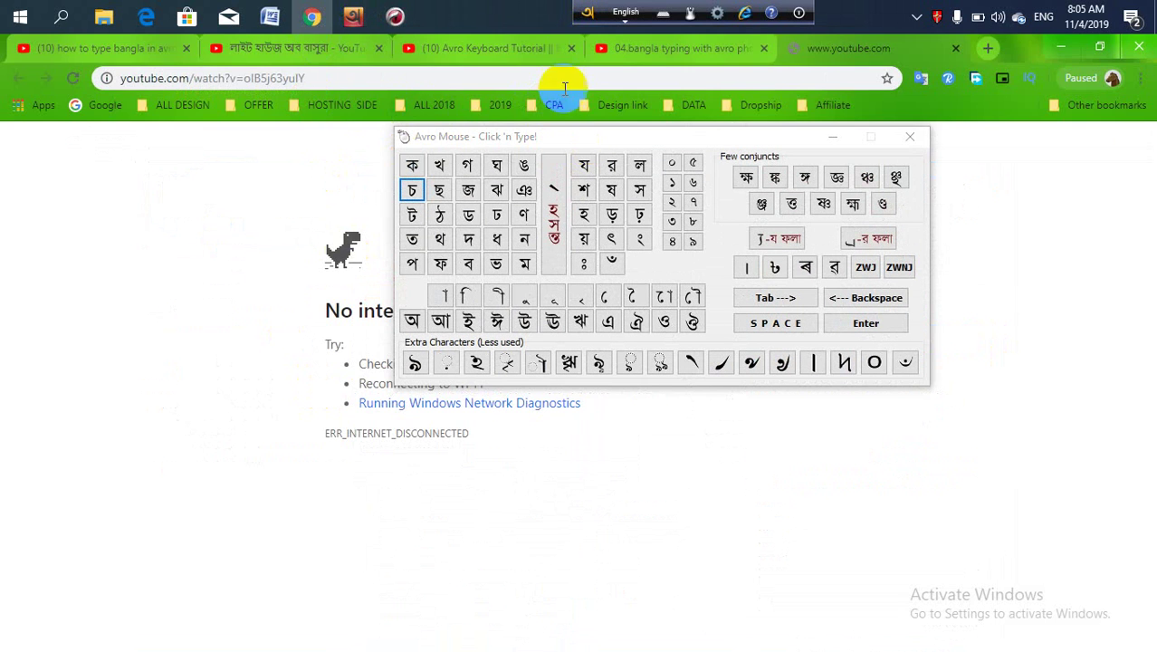
{"action": "left_click", "coordinate": [269, 19]}
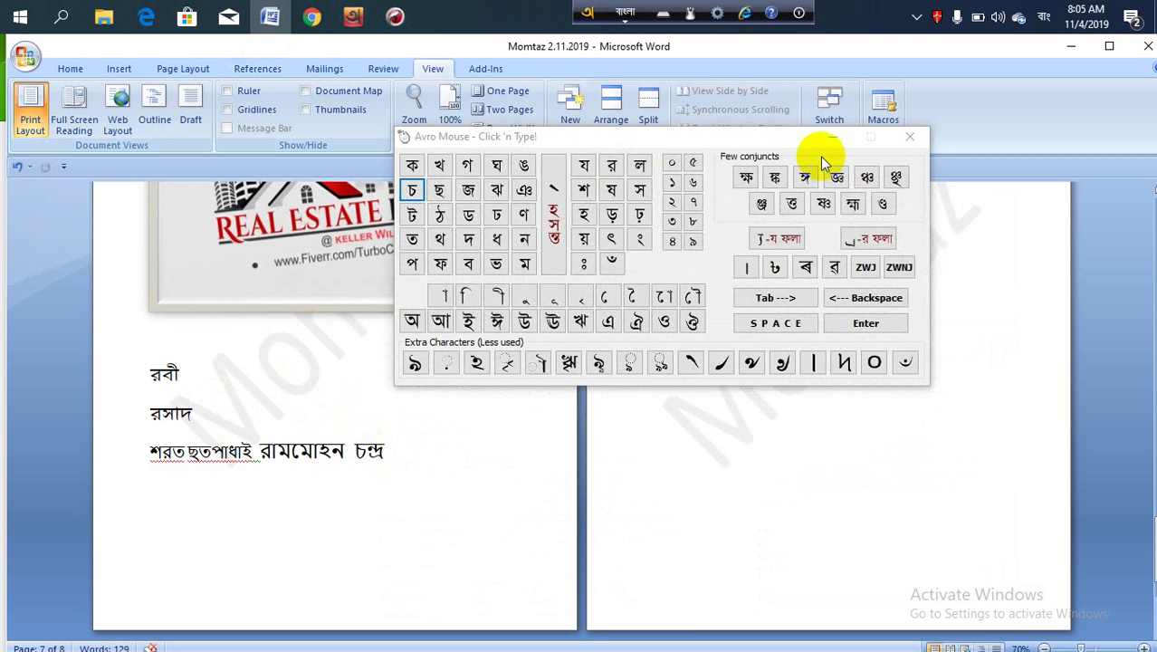
- Close the click-to-type panel and type trial text 'মনমনমং' after চন্দ্র in English mode
{"action": "left_click", "coordinate": [910, 136]}
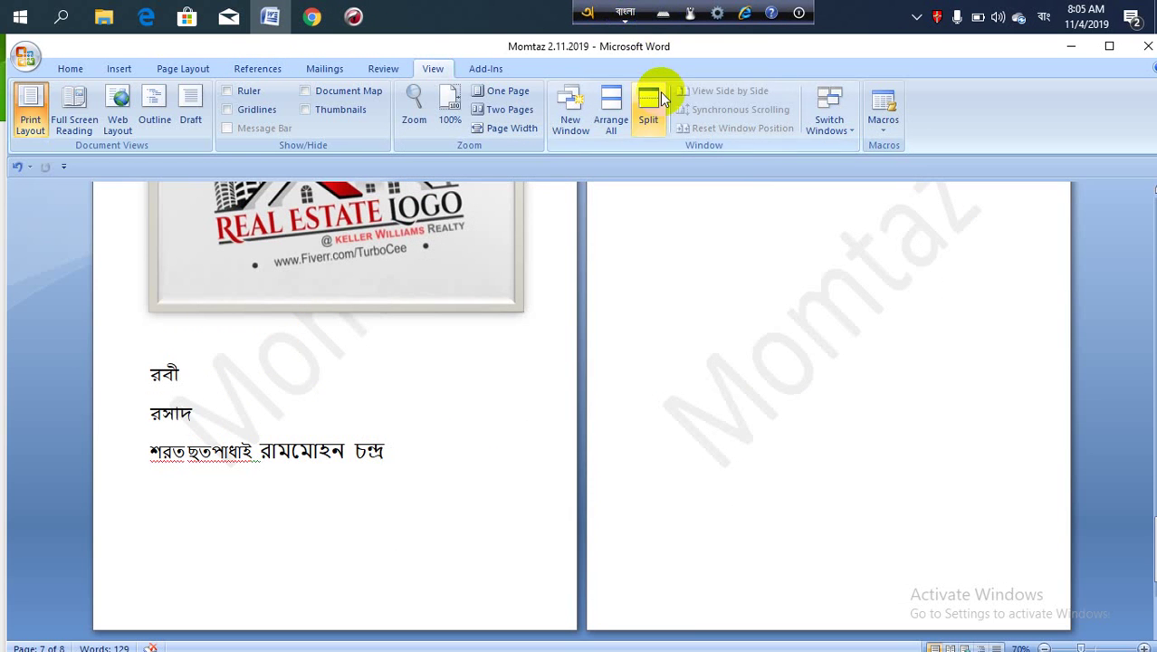
{"action": "left_click", "coordinate": [623, 18]}
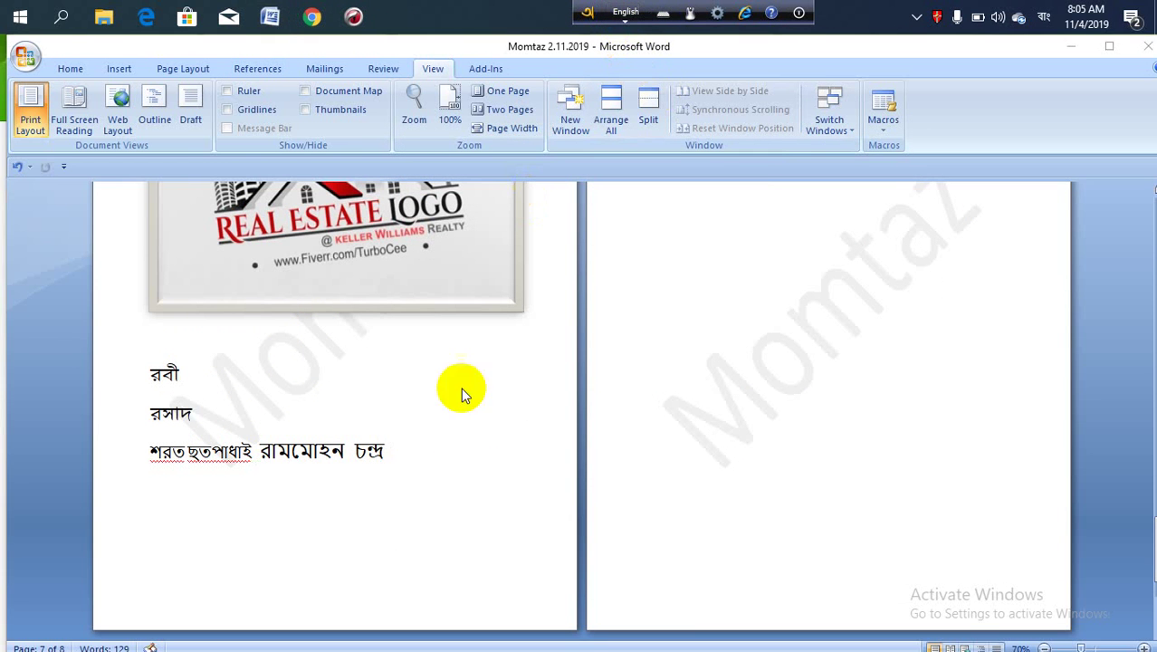
{"action": "left_click", "coordinate": [415, 449]}
{"action": "type", "text": "মনমনমং"}
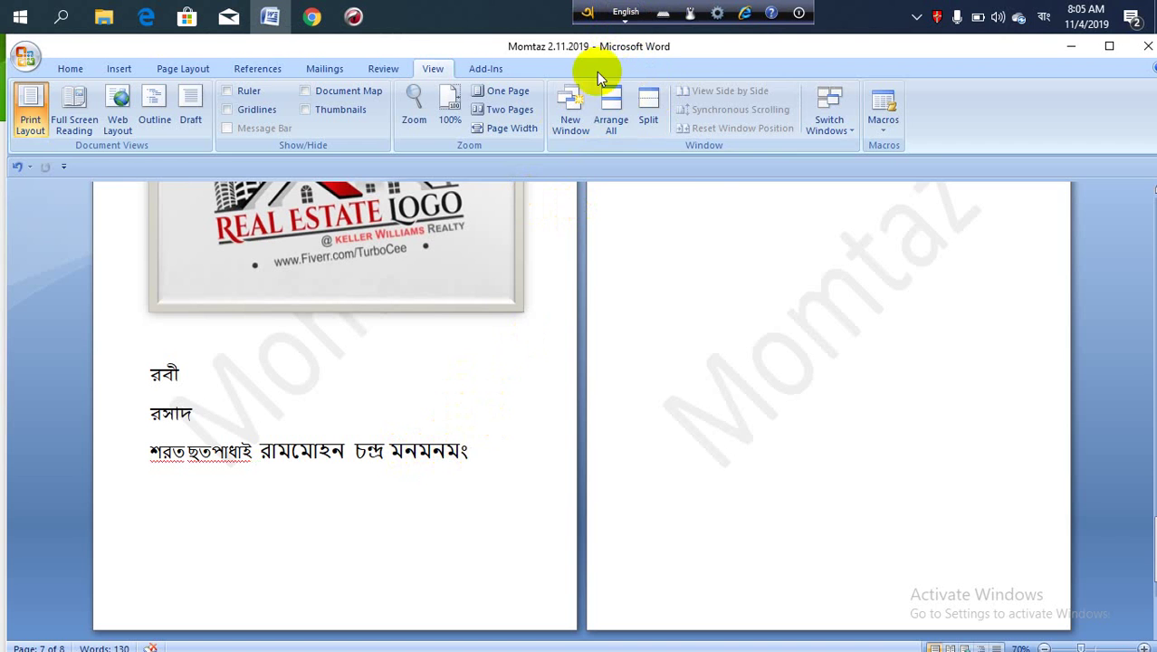
- Switch to Avro Phonetic, type more trial characters, delete them all, and return to Bangla mode
{"action": "left_click", "coordinate": [626, 20]}
{"action": "left_click", "coordinate": [644, 37]}
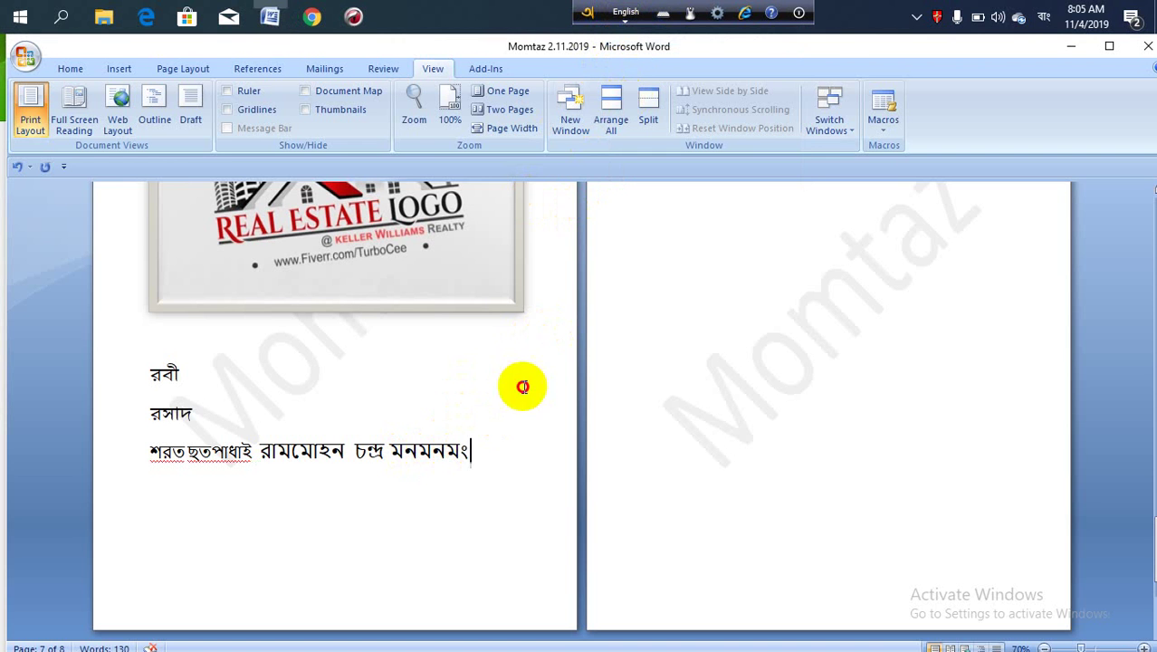
{"action": "type", "text": "োোুোোিো"}
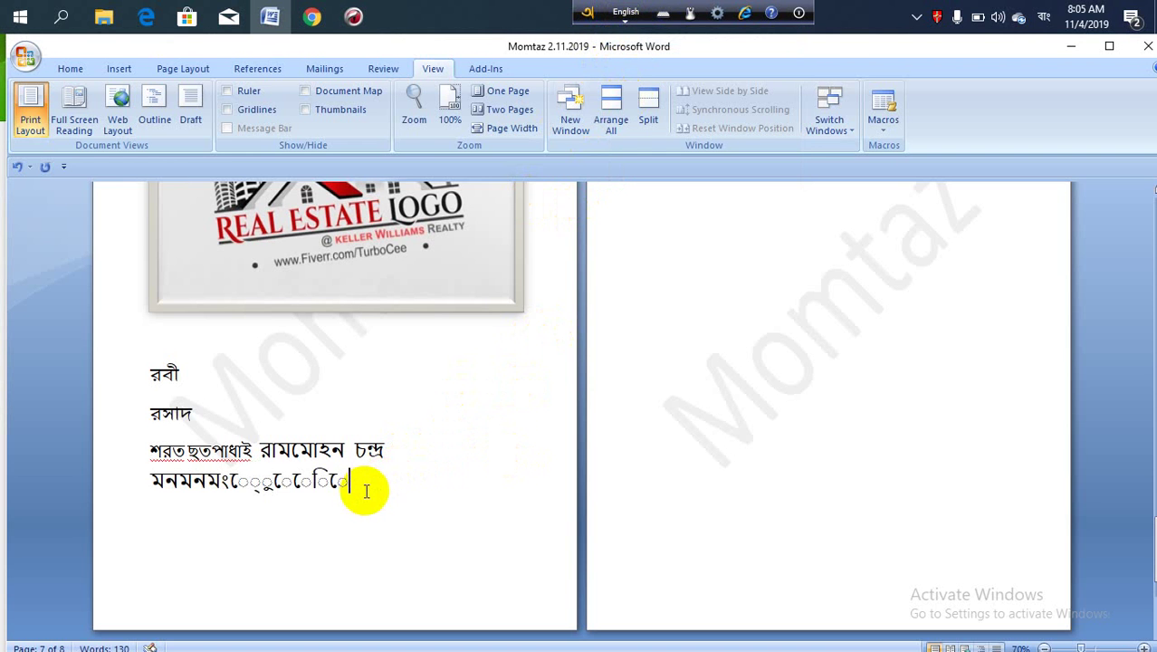
{"action": "left_click_drag", "start_coordinate": [370, 482], "coordinate": [147, 482]}
{"action": "key", "text": "BackSpace"}
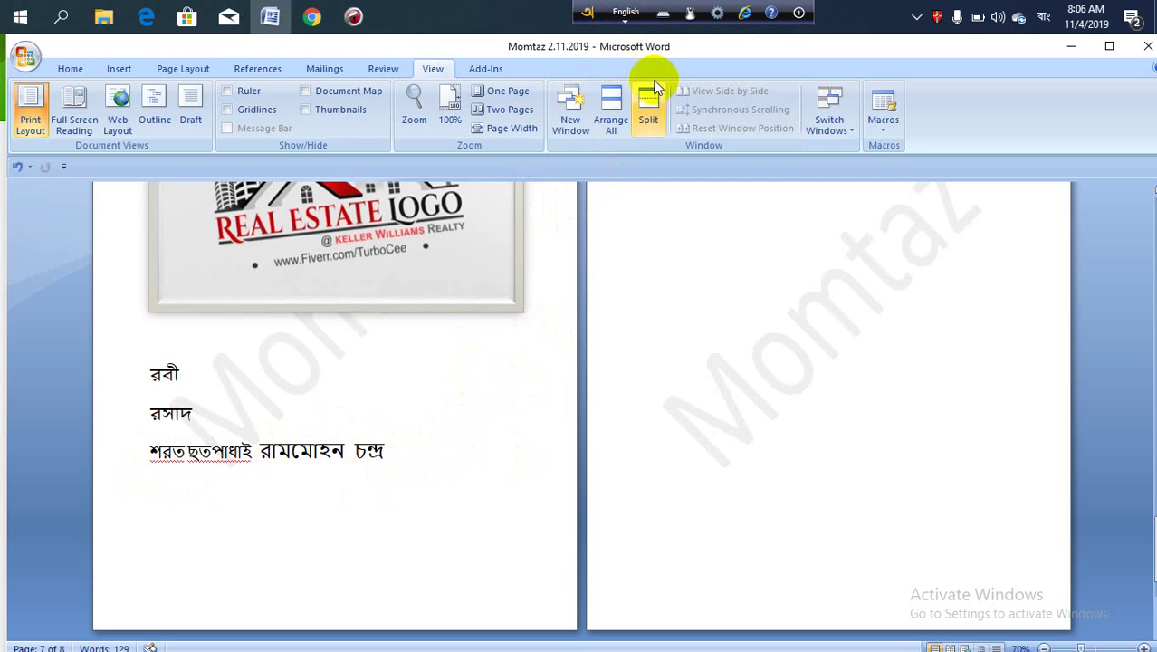
{"action": "left_click", "coordinate": [624, 12]}
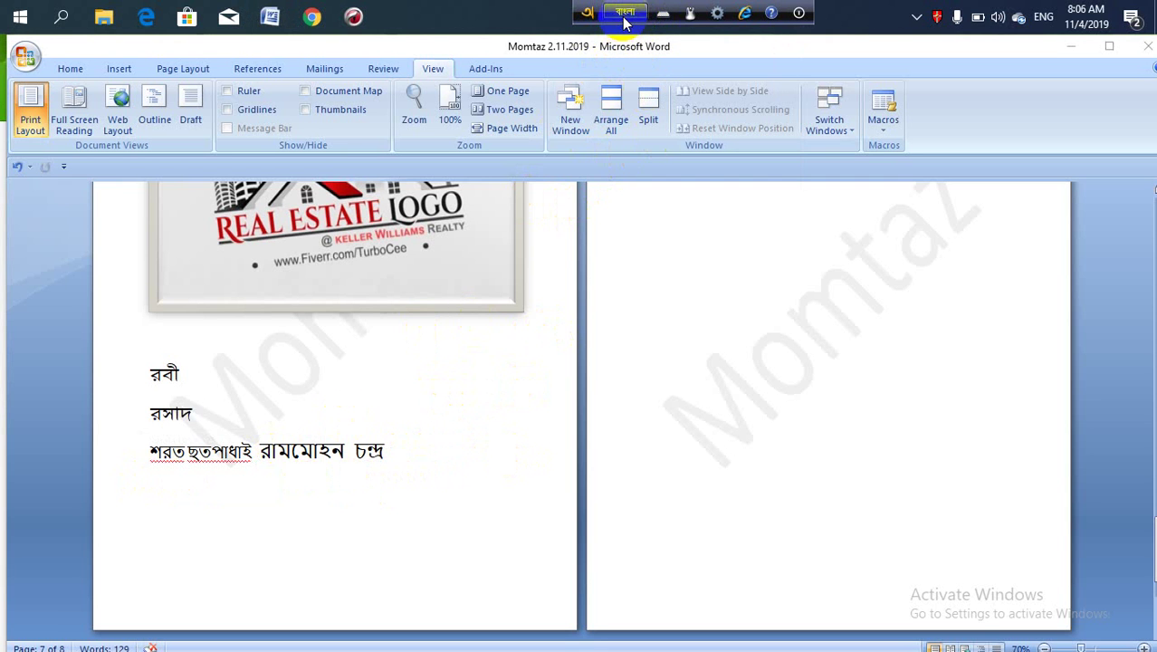
- Type trial letters 'cbcvbc' after চন্দ্র, then erase them
{"action": "left_click", "coordinate": [388, 450]}
{"action": "type", "text": "cb"}
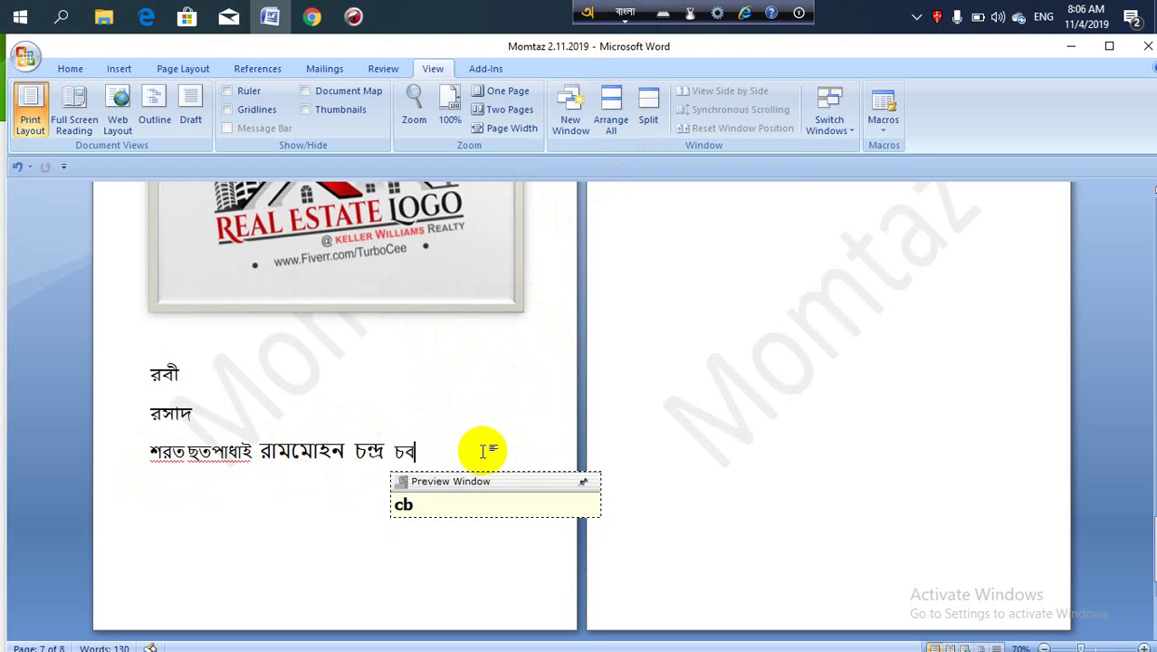
{"action": "type", "text": "cvbc"}
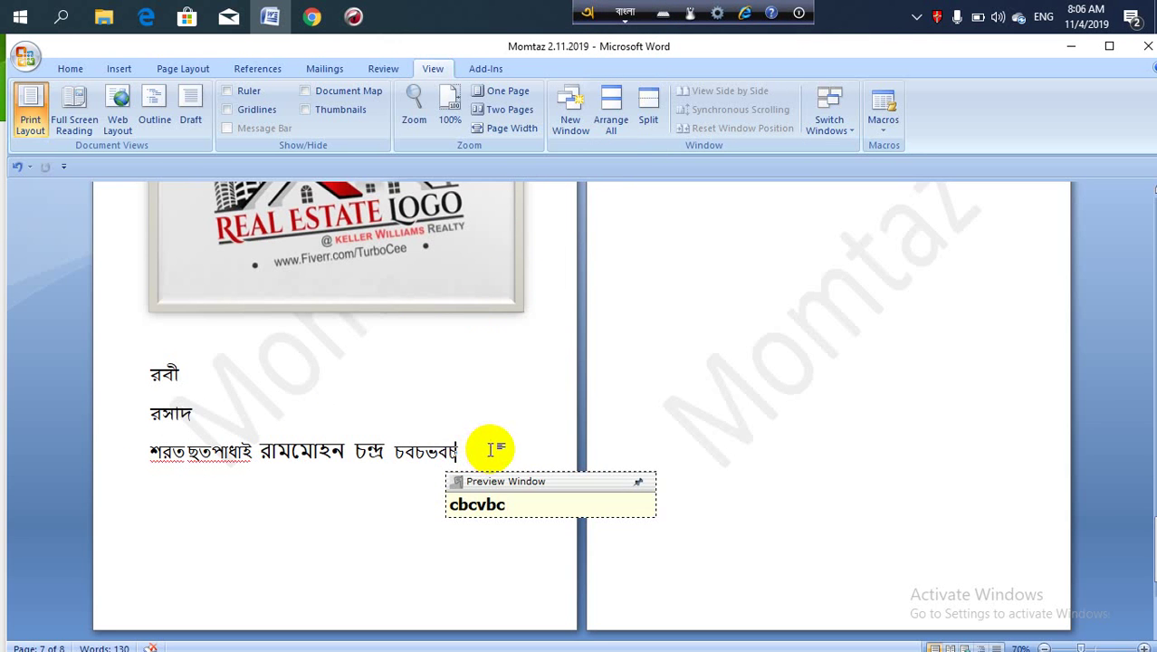
{"action": "key", "text": "BackSpace"}
{"action": "key", "text": "BackSpace"}
{"action": "key", "text": "BackSpace"}
{"action": "key", "text": "BackSpace"}
{"action": "key", "text": "BackSpace"}
{"action": "key", "text": "BackSpace"}
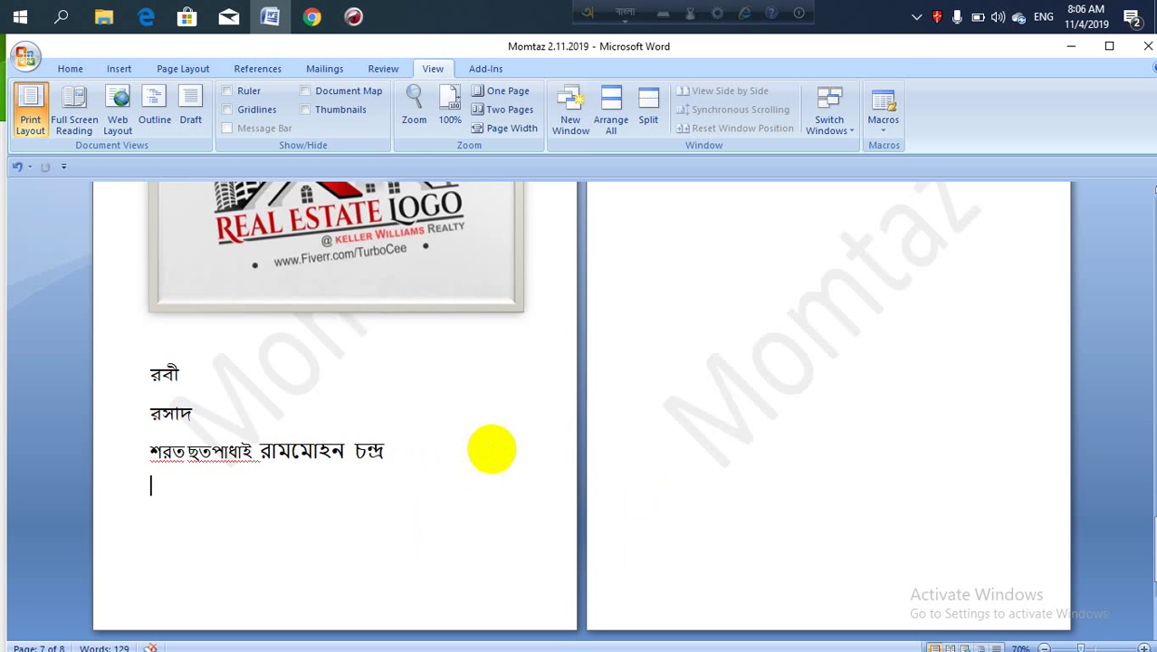
- Start a new line below চন্দ্র, try 'nom' and 'bomkim', and trim back to ব
{"action": "key", "text": "Return"}
{"action": "type", "text": "nom"}
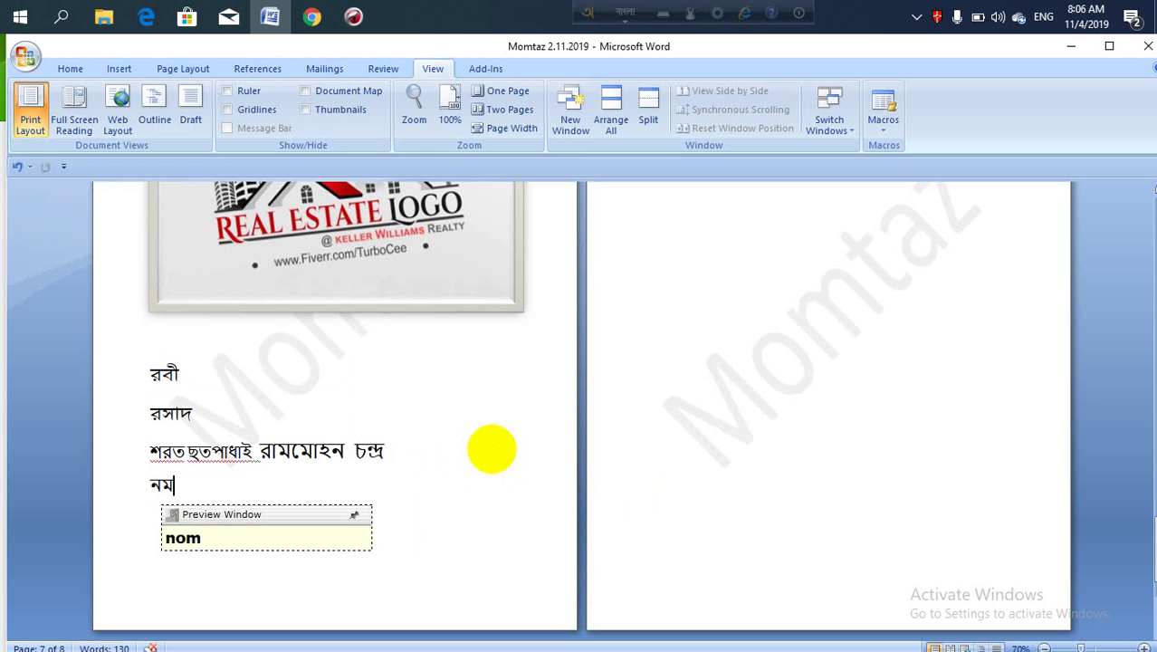
{"action": "key", "text": "BackSpace"}
{"action": "key", "text": "BackSpace"}
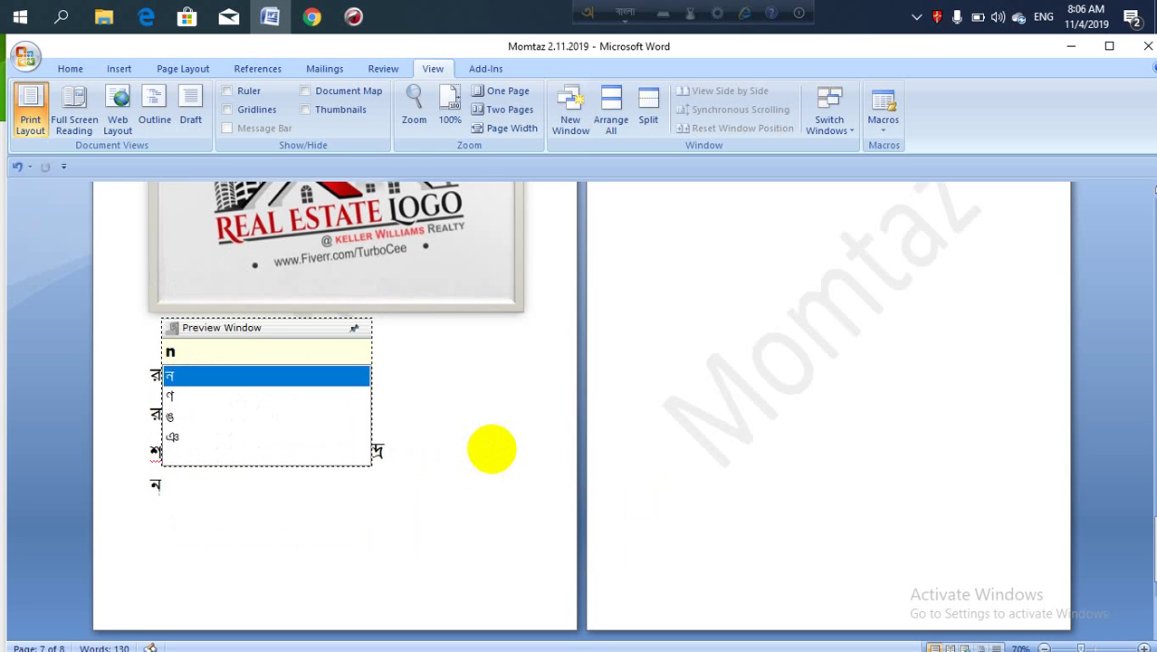
{"action": "key", "text": "BackSpace"}
{"action": "type", "text": "bom"}
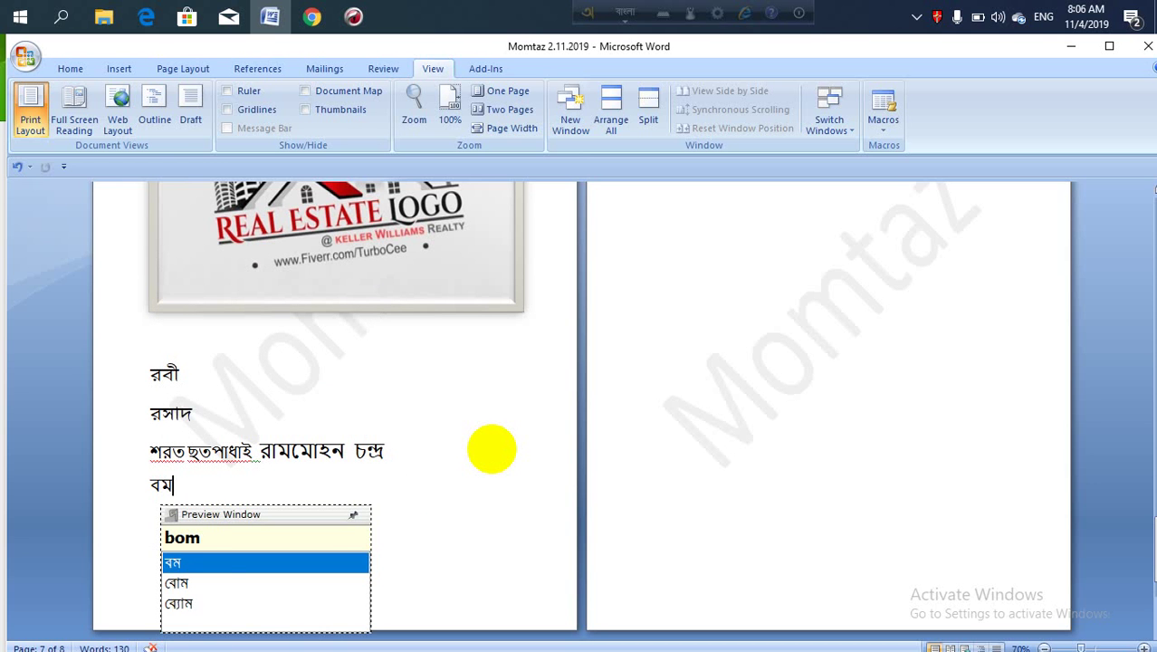
{"action": "type", "text": "ki"}
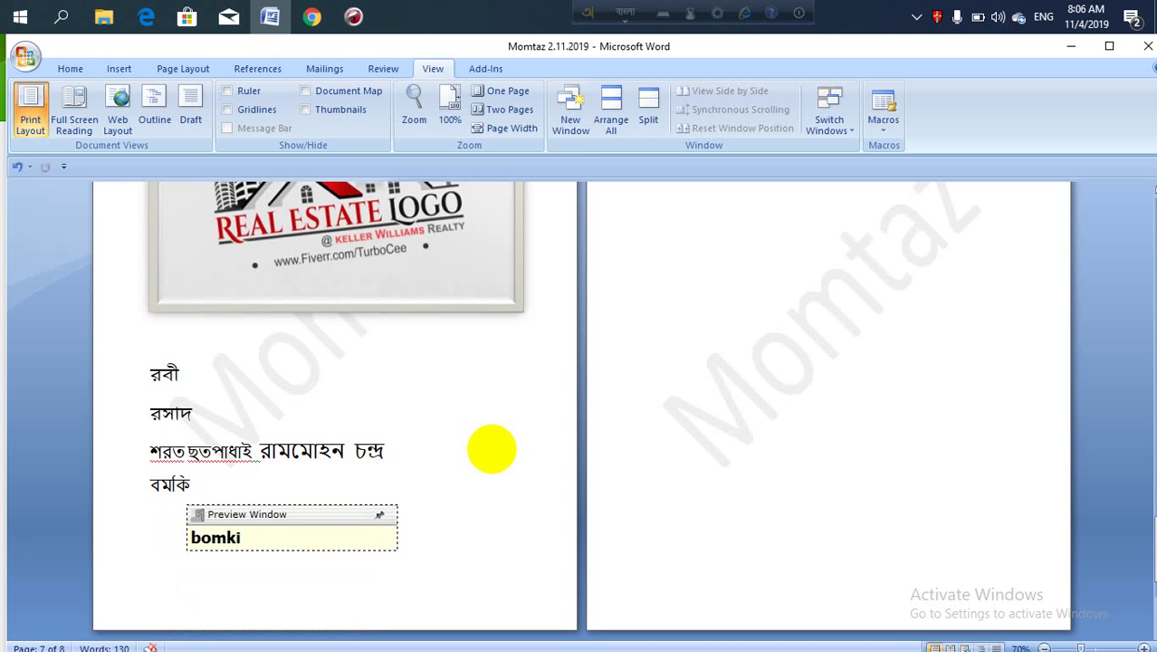
{"action": "type", "text": "m"}
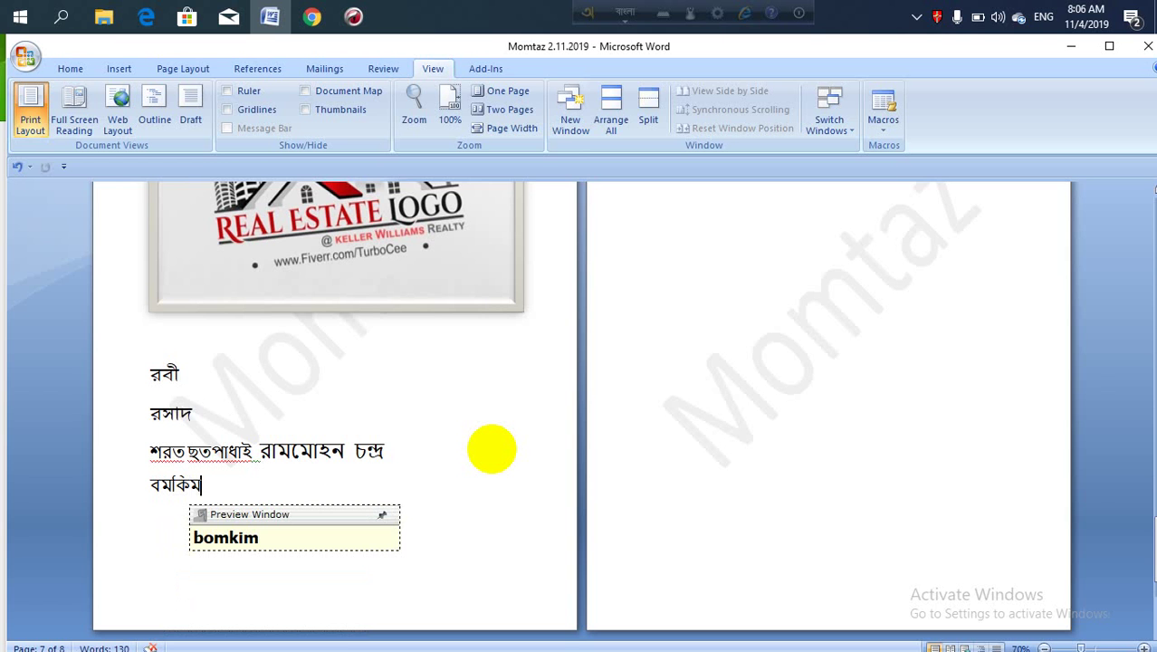
{"action": "key", "text": "BackSpace"}
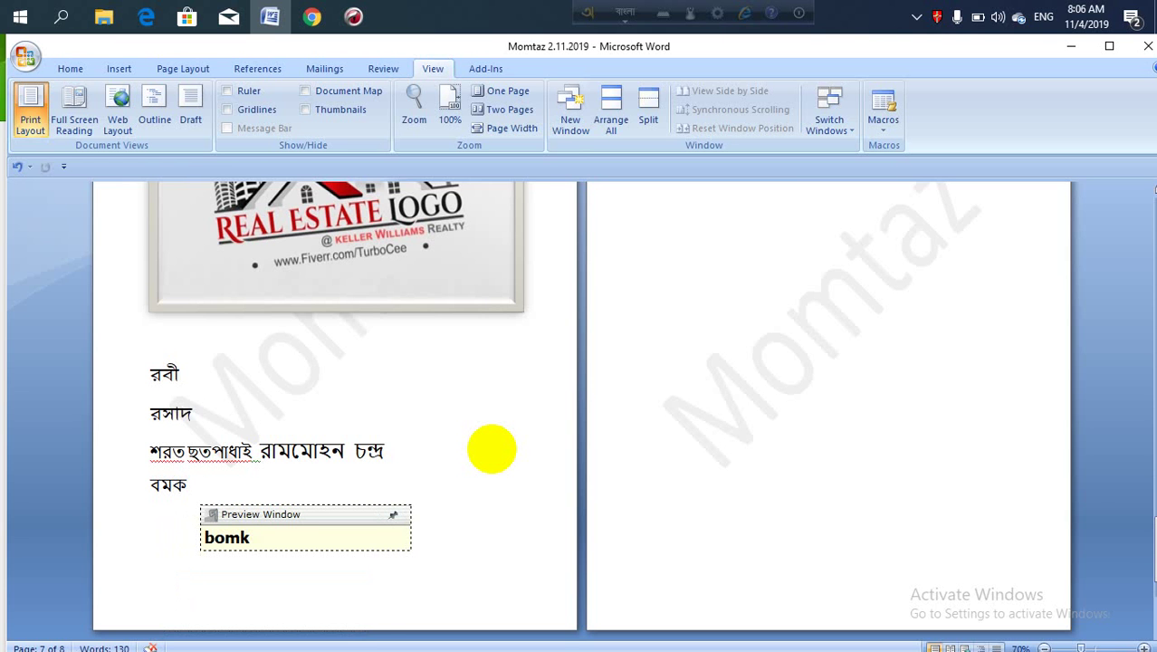
{"action": "key", "text": "BackSpace"}
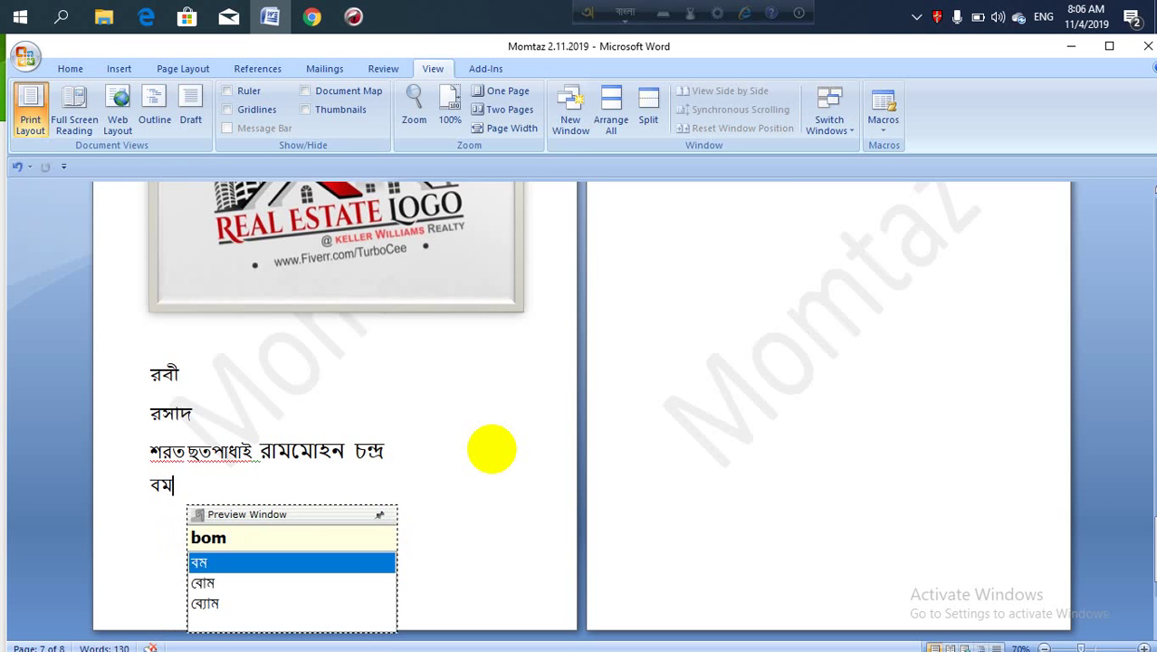
{"action": "key", "text": "BackSpace"}
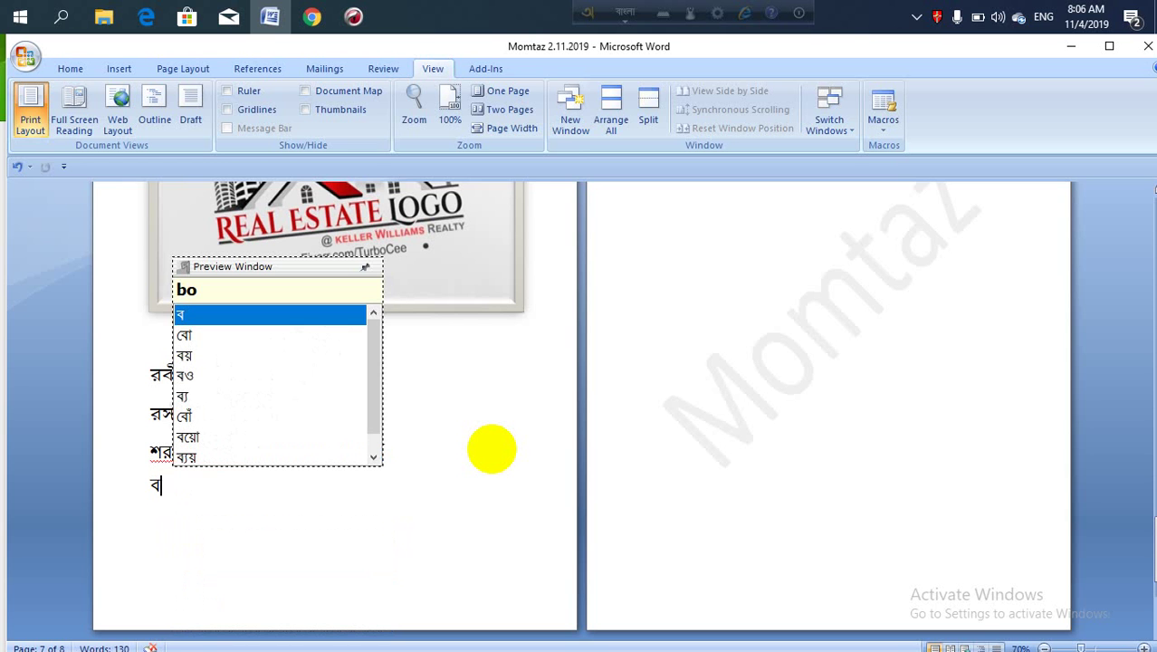
- Try adding 'om' after ব twice, deleting it each time to leave only ব
{"action": "type", "text": "om"}
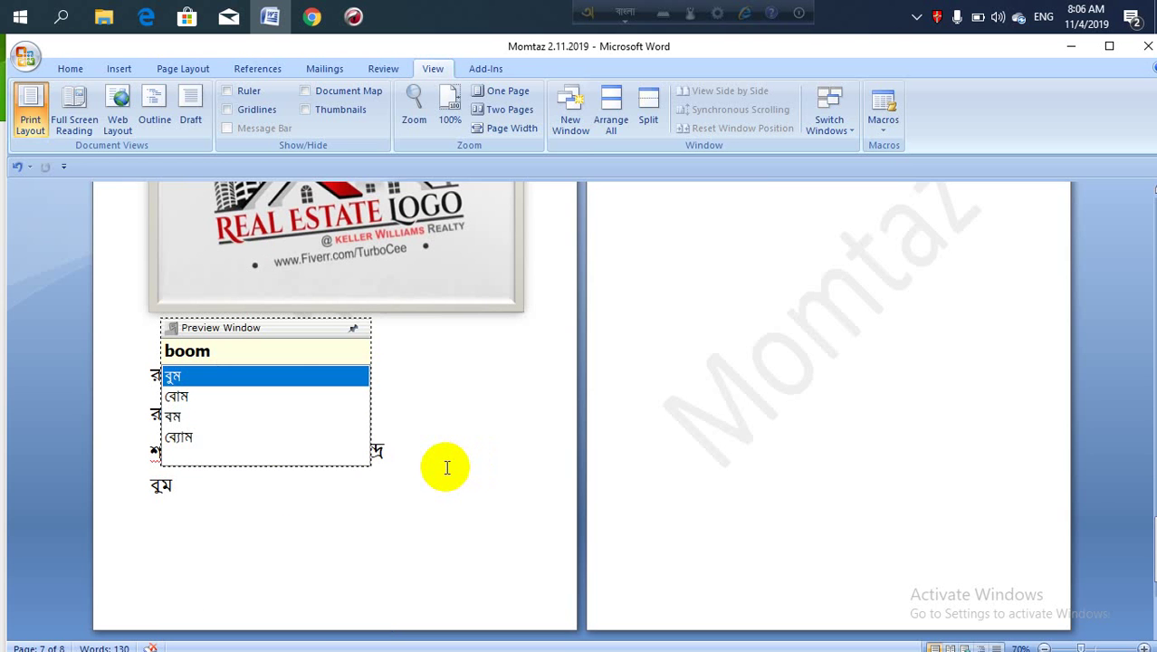
{"action": "key", "text": "BackSpace"}
{"action": "key", "text": "BackSpace"}
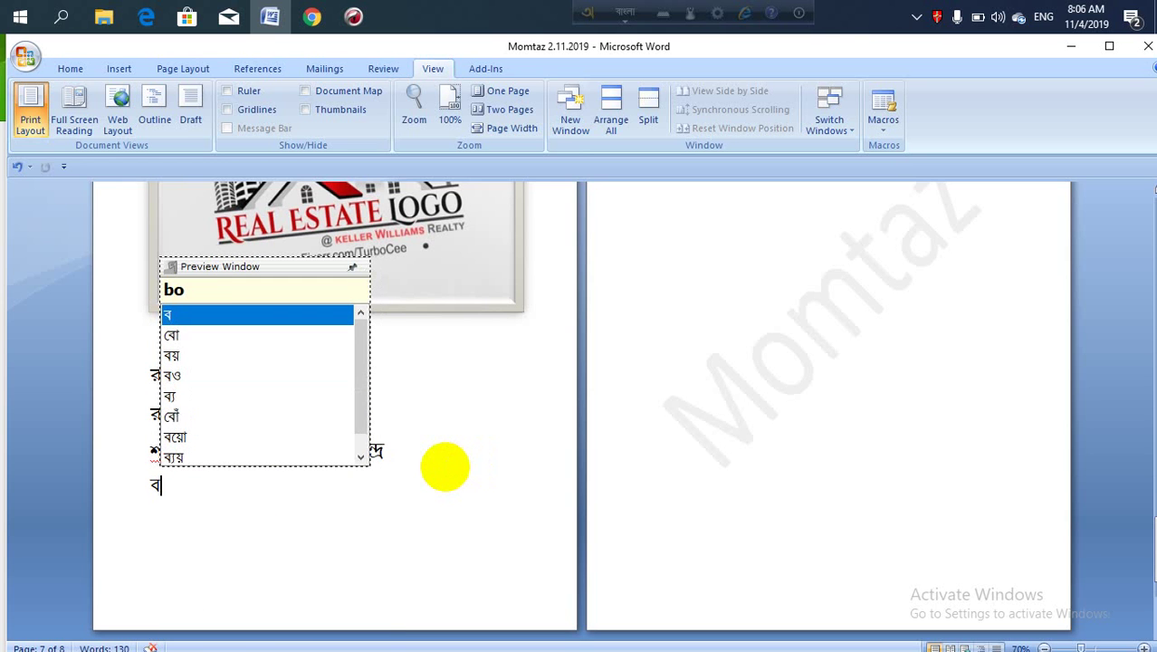
{"action": "key", "text": "BackSpace"}
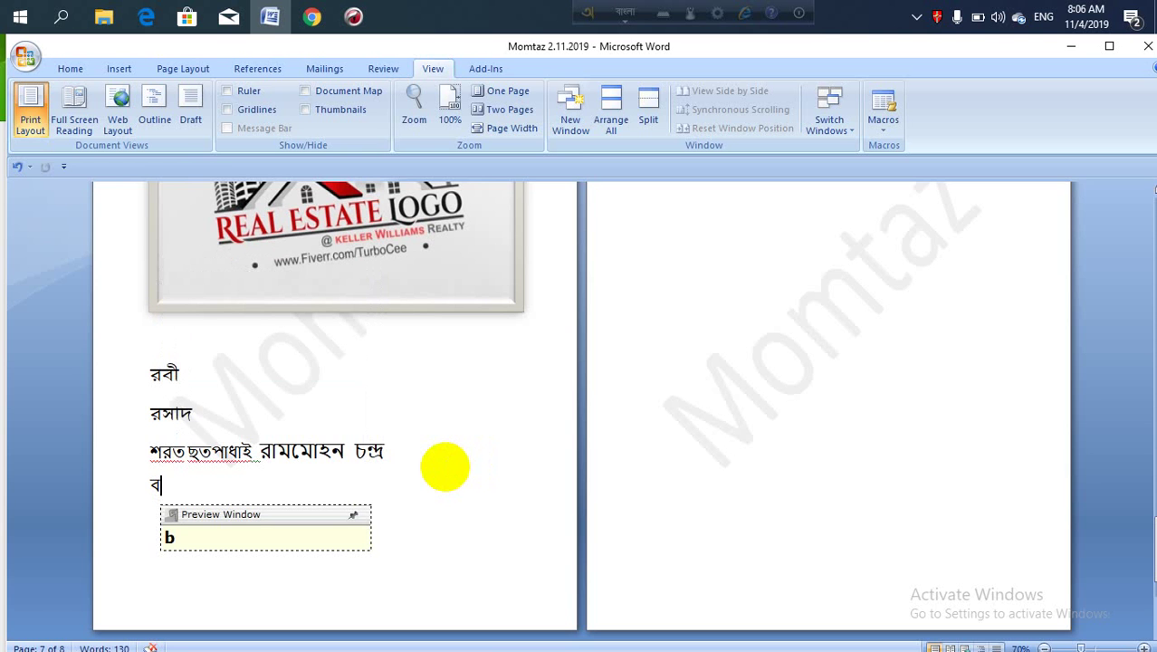
{"action": "type", "text": "om"}
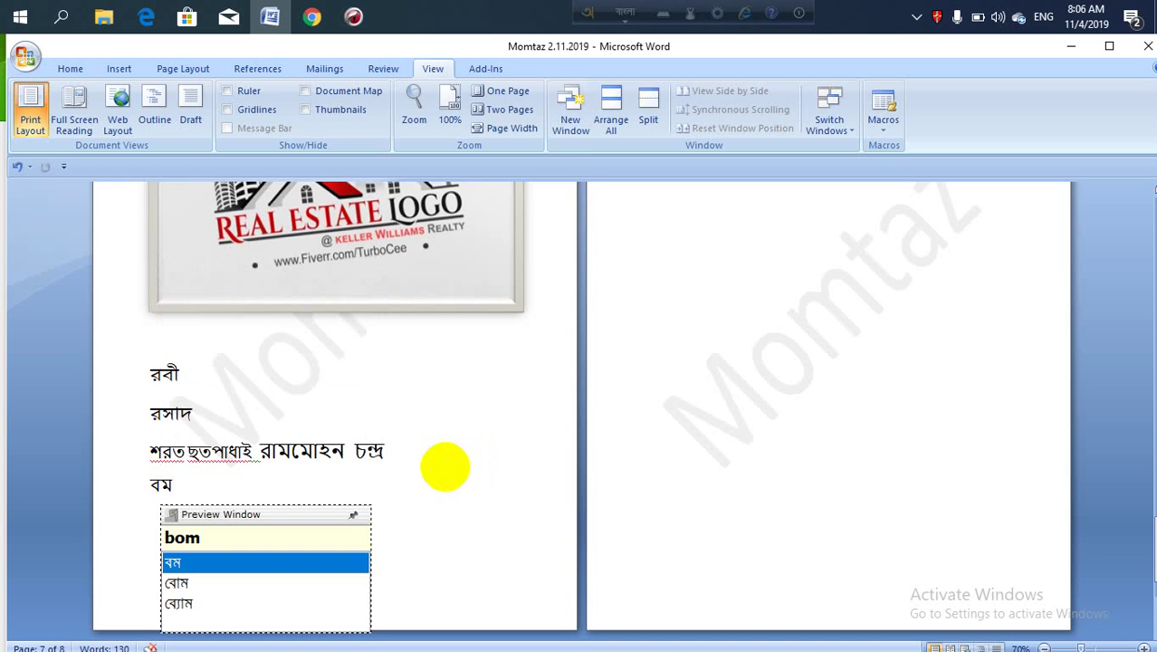
{"action": "key", "text": "BackSpace"}
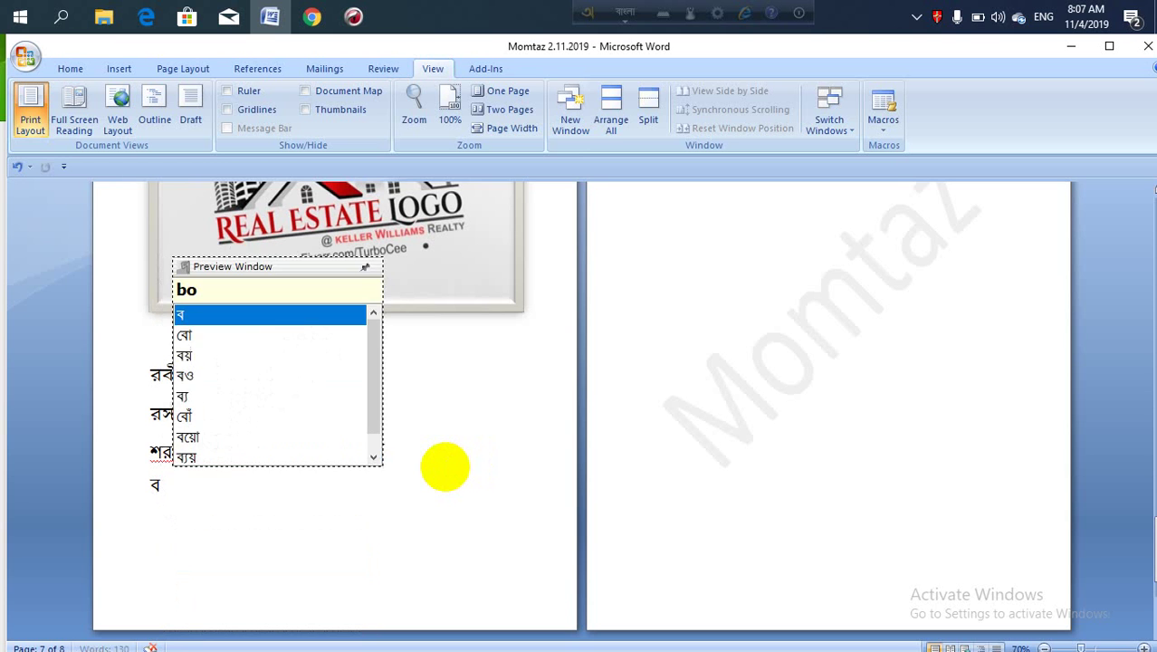
{"action": "key", "text": "BackSpace"}
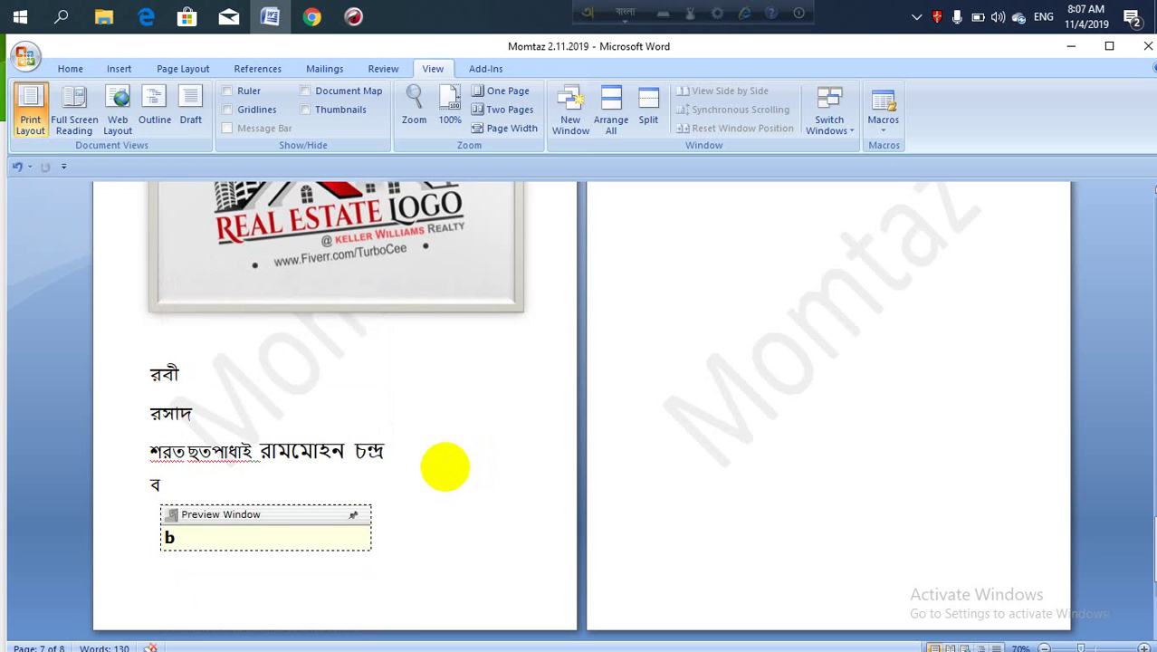
- Open the Avro Mouse click-to-type panel from the Avro toolbar
{"action": "left_click", "coordinate": [665, 16]}
{"action": "left_click", "coordinate": [458, 9]}
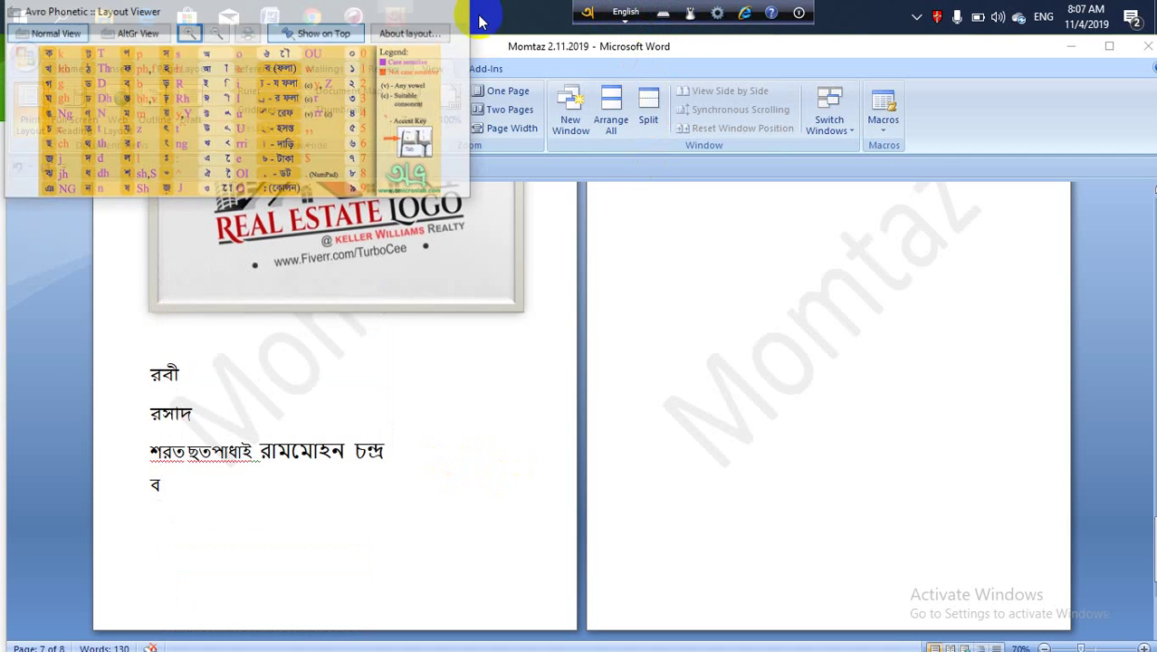
{"action": "left_click", "coordinate": [625, 13]}
{"action": "left_click", "coordinate": [688, 14]}
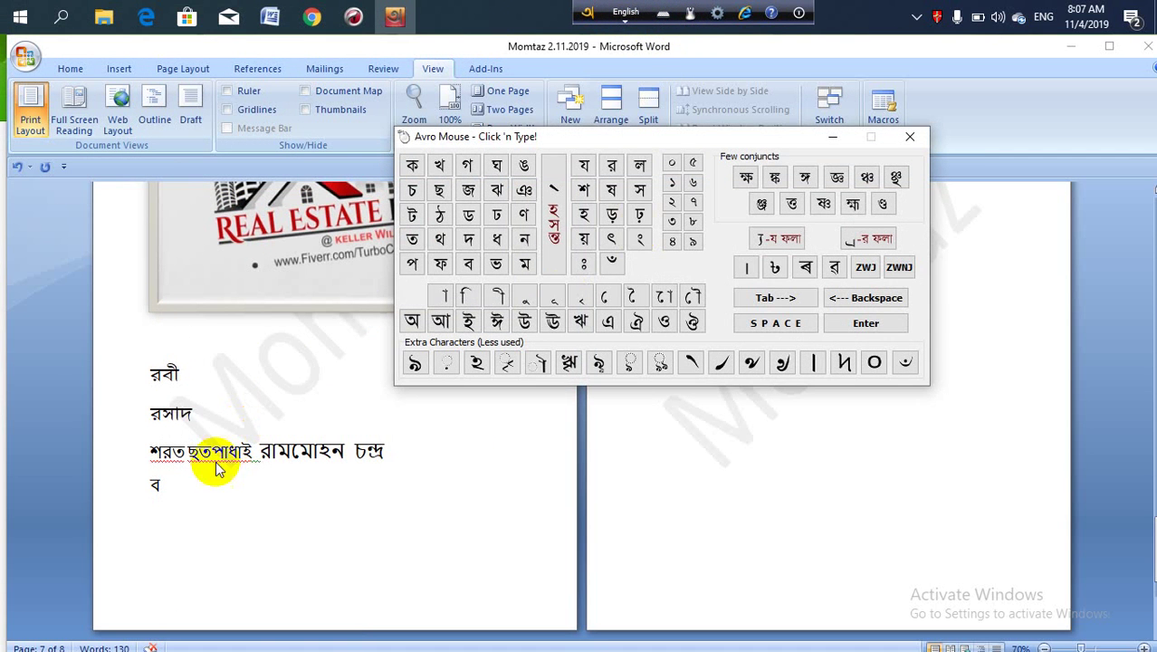
- Select ব on the last line and enlarge it to 80 point with Grow Font
{"action": "left_click", "coordinate": [179, 484]}
{"action": "left_click_drag", "start_coordinate": [178, 484], "coordinate": [90, 496]}
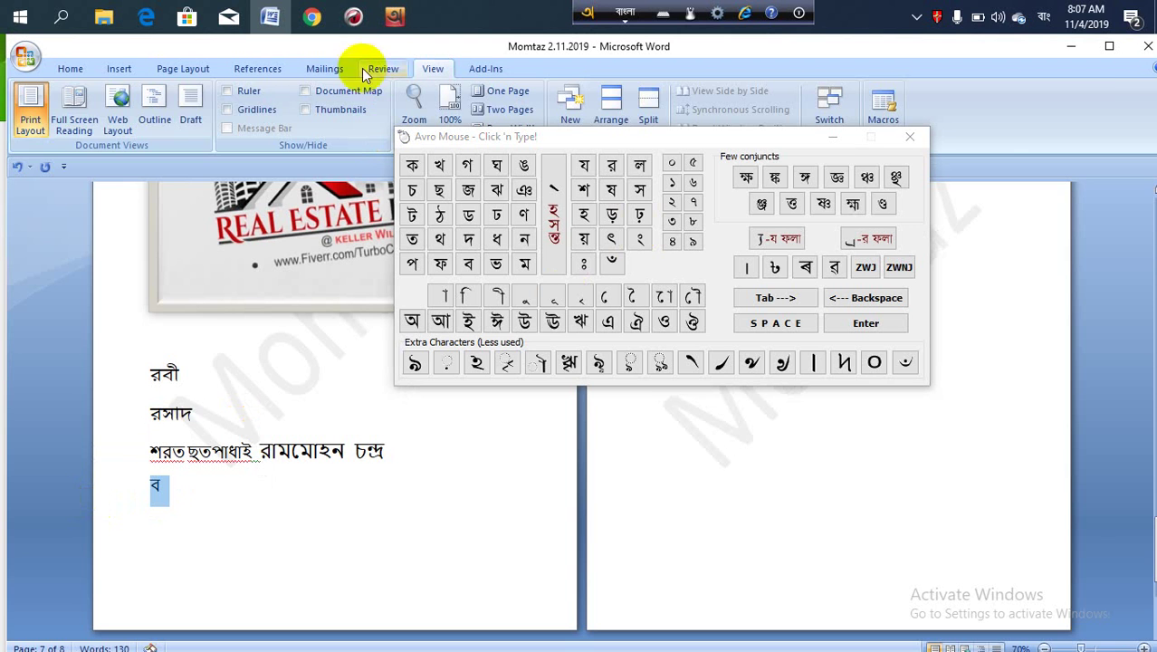
{"action": "left_click", "coordinate": [70, 69]}
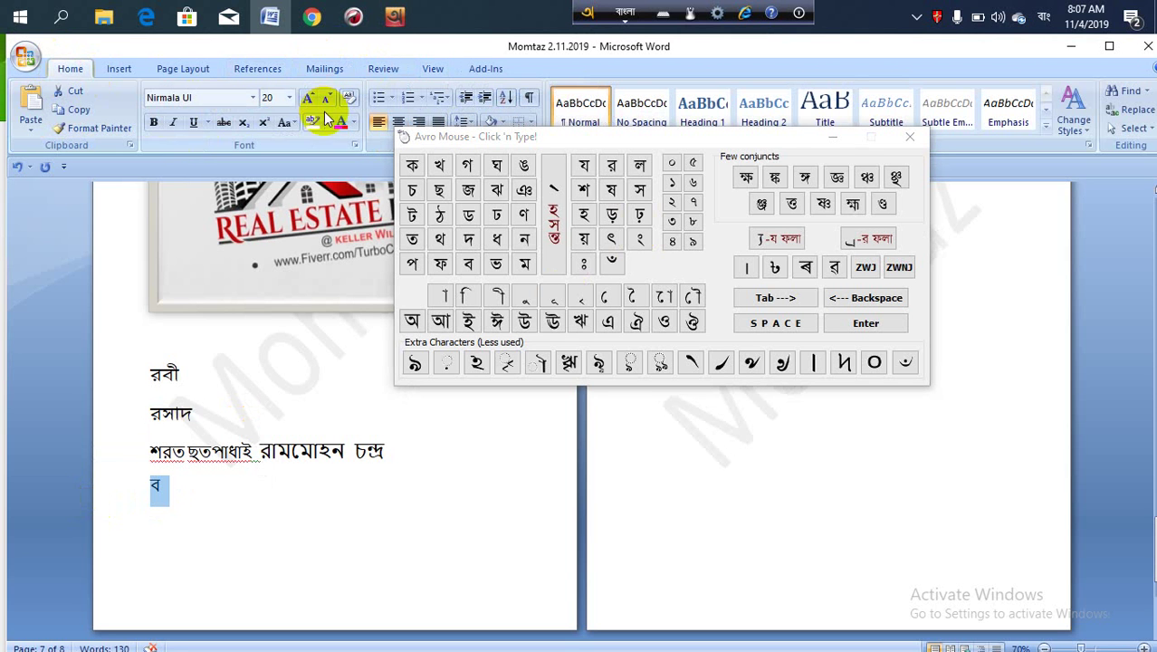
{"action": "left_click", "coordinate": [286, 98]}
{"action": "left_click", "coordinate": [306, 97]}
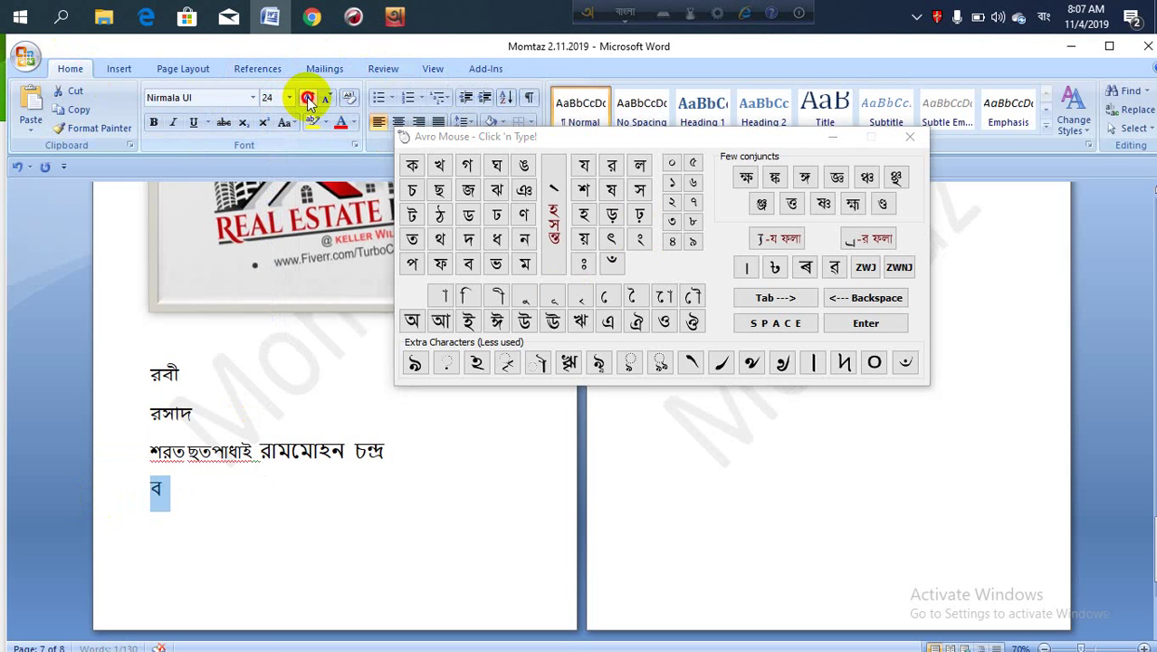
{"action": "left_click", "coordinate": [307, 98]}
{"action": "left_click", "coordinate": [308, 98]}
{"action": "left_click", "coordinate": [308, 98]}
{"action": "left_click", "coordinate": [308, 98]}
{"action": "left_click", "coordinate": [307, 97]}
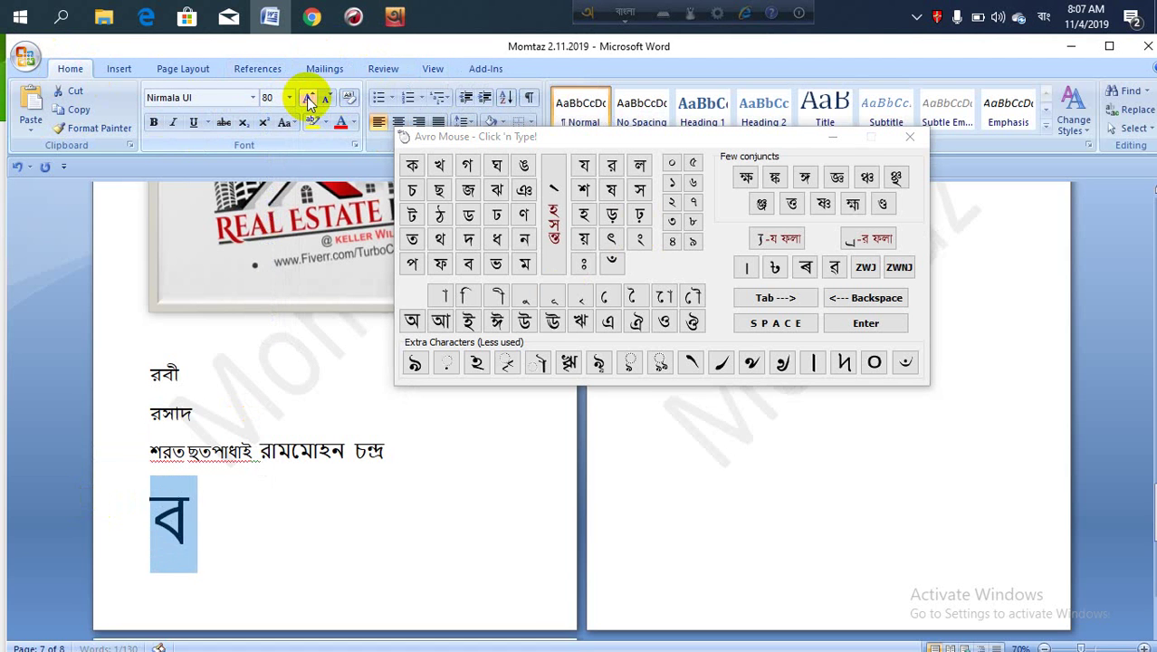
{"action": "left_click", "coordinate": [307, 97]}
{"action": "left_click", "coordinate": [308, 98]}
- After ব, add ঙ, hasanta, ক, ি and ম to spell বঙ্কিম, removing a stray ি
{"action": "left_click", "coordinate": [214, 520]}
{"action": "scroll", "coordinate": [215, 521], "scroll_direction": "down", "scroll_amount": 1}
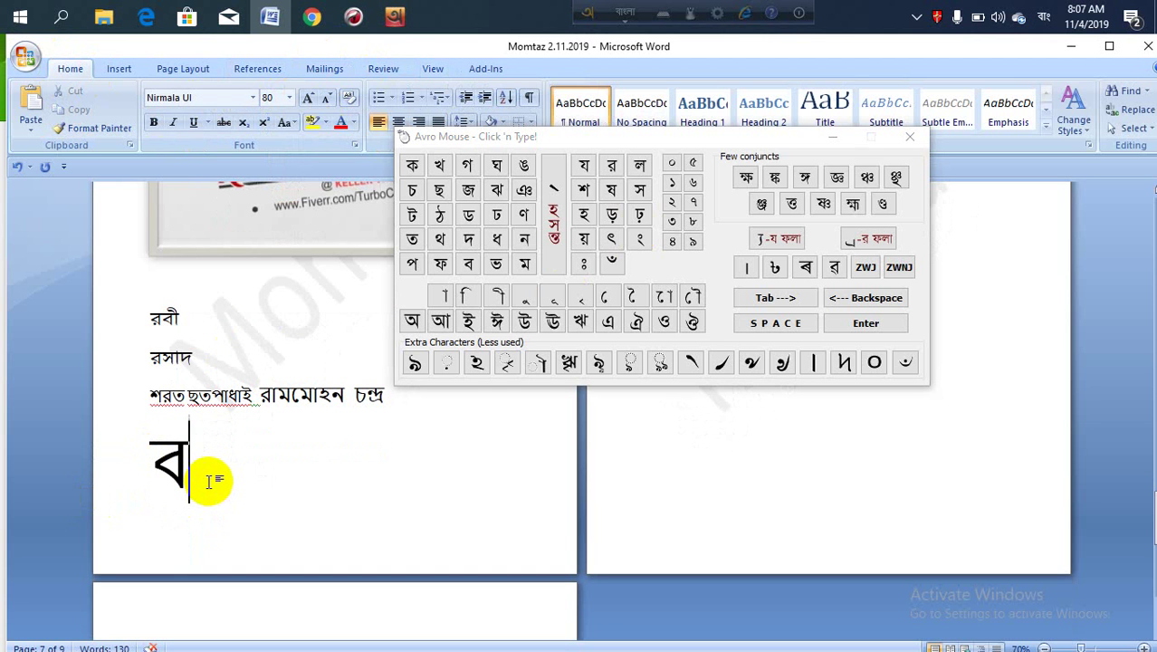
{"action": "left_click", "coordinate": [466, 297]}
{"action": "key", "text": "BackSpace"}
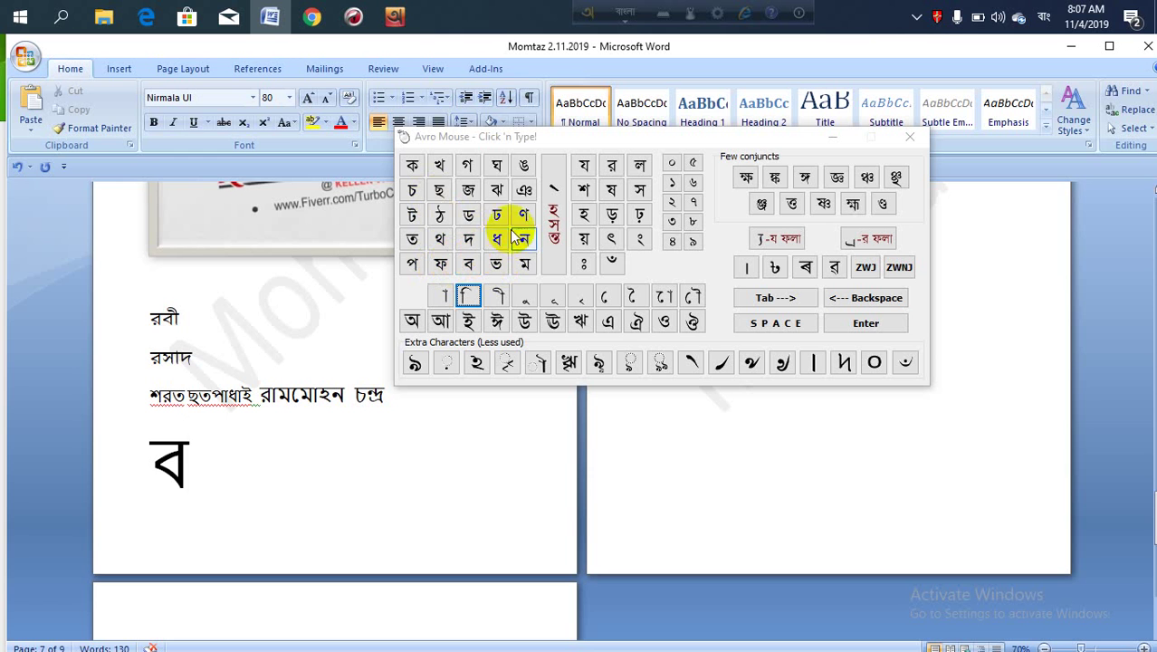
{"action": "left_click", "coordinate": [525, 169]}
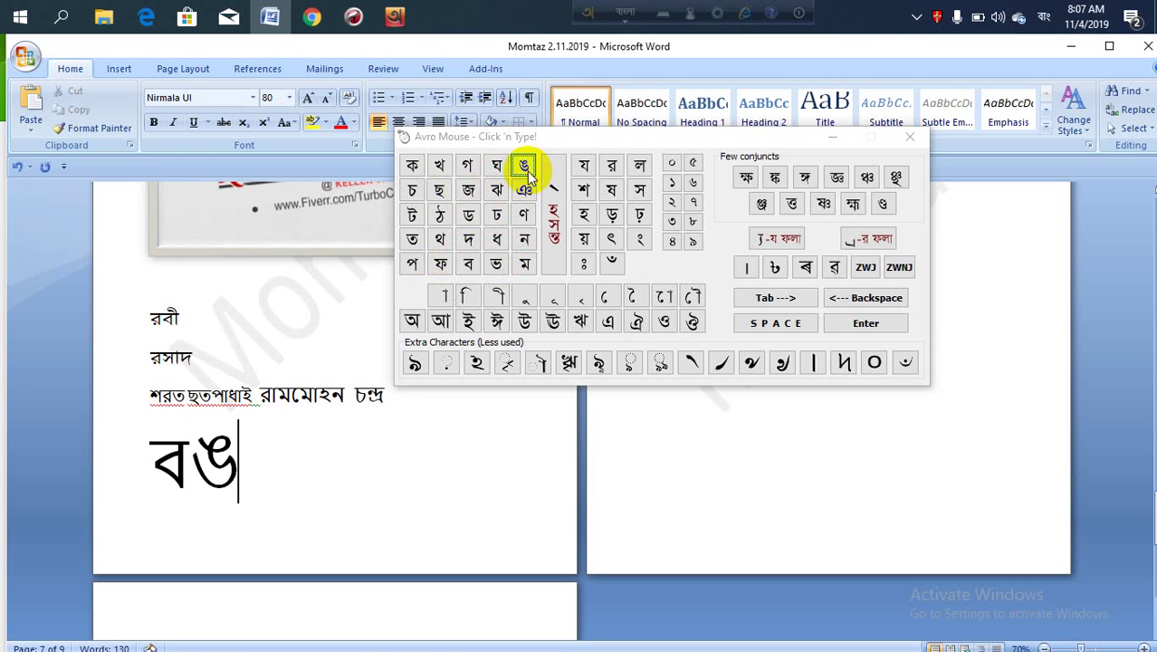
{"action": "left_click", "coordinate": [556, 235]}
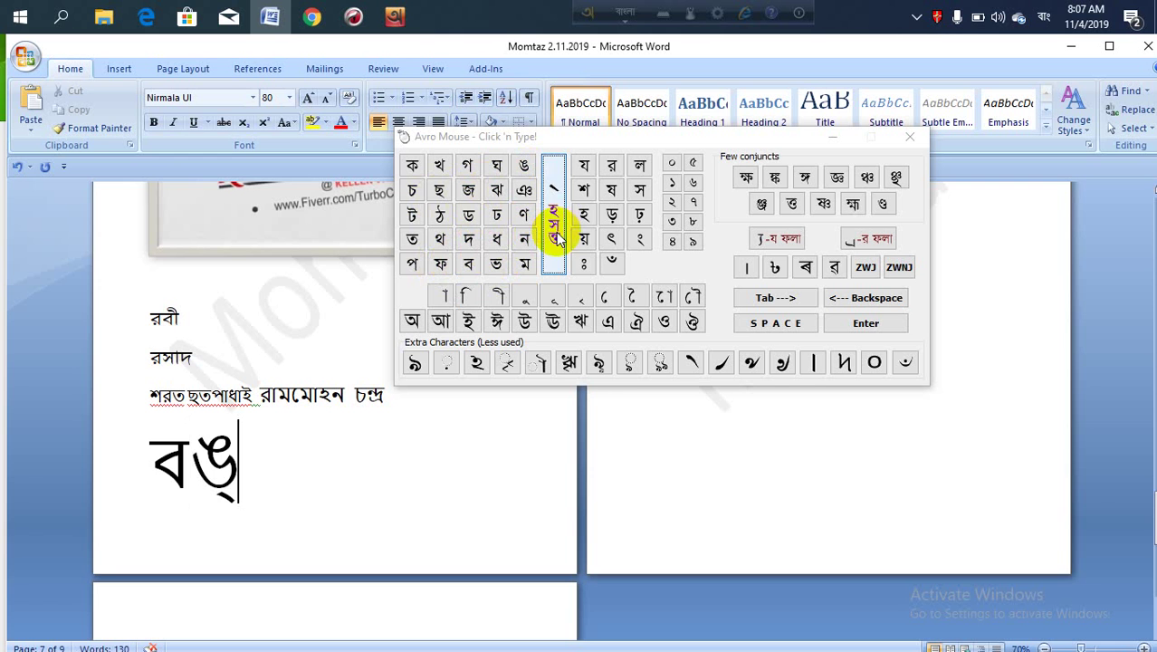
{"action": "left_click", "coordinate": [412, 167]}
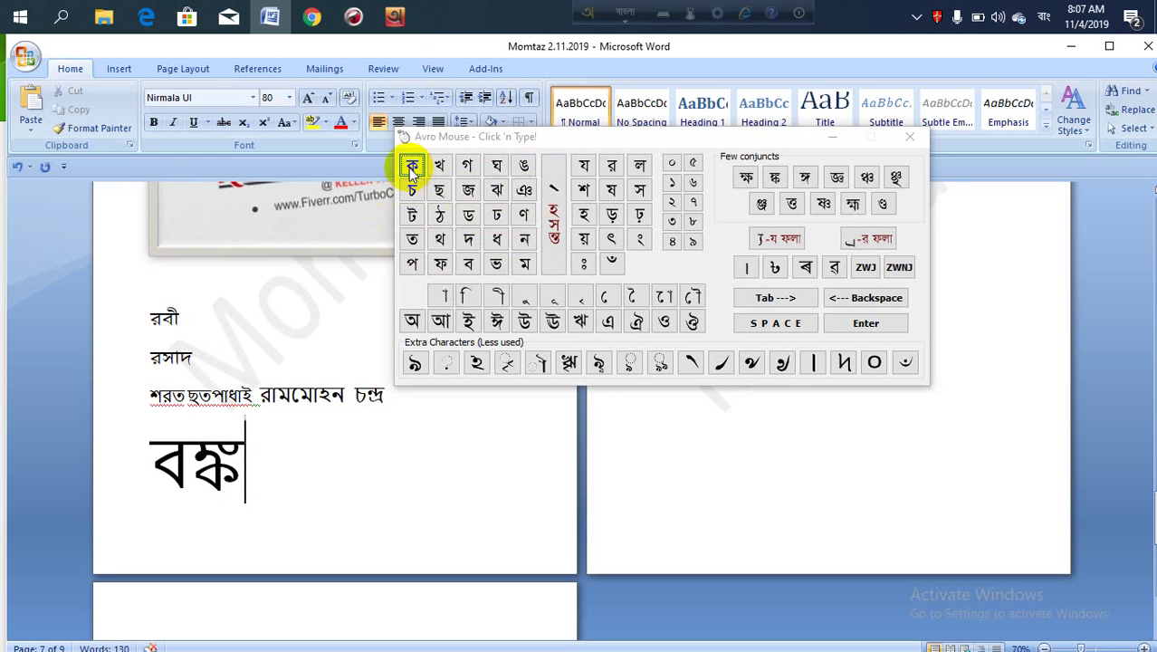
{"action": "left_click", "coordinate": [467, 297]}
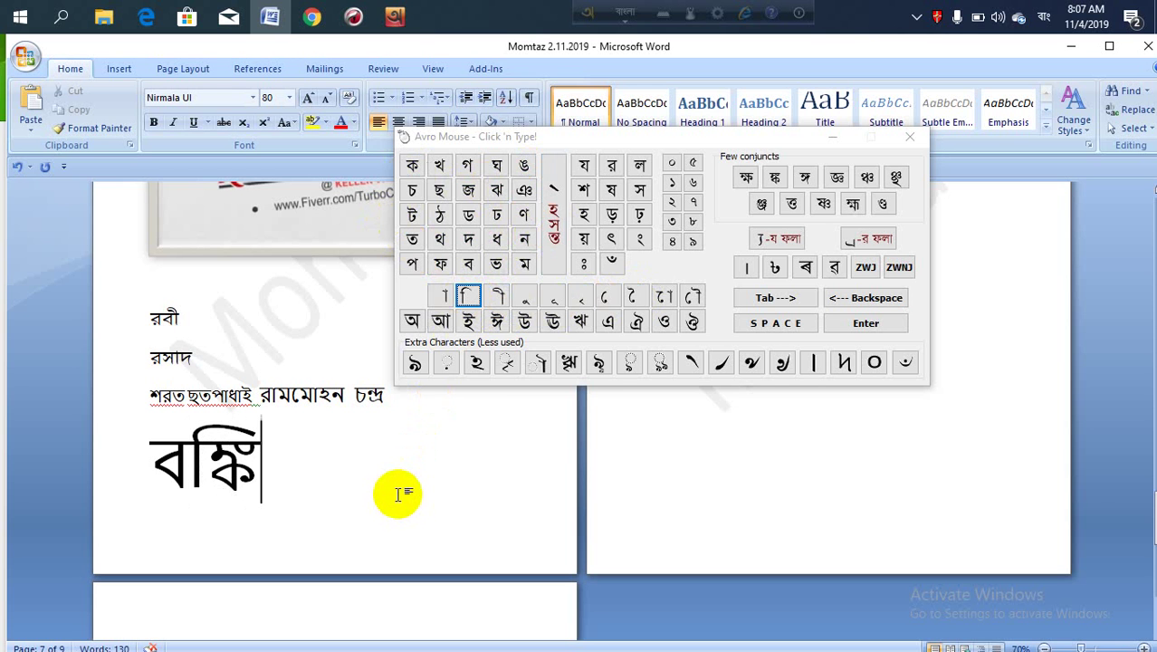
{"action": "left_click", "coordinate": [523, 265]}
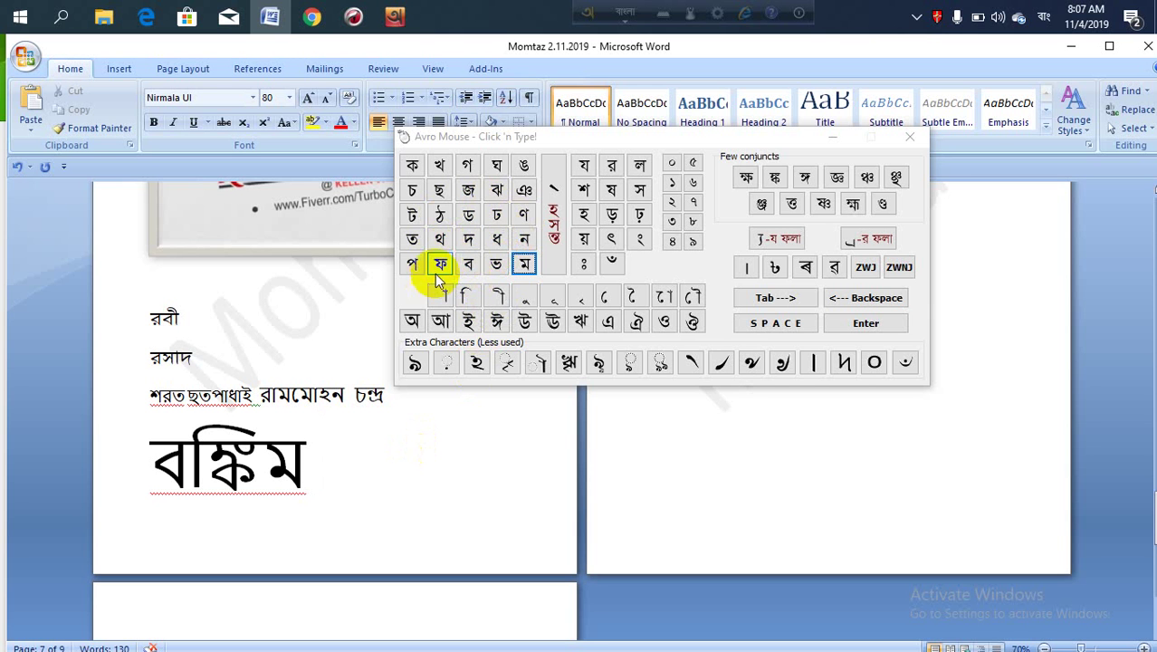
- Add the second word চন্দ্র using চ, ন, hasanta, দ and র-ফলা, then select the name
{"action": "left_click", "coordinate": [411, 190]}
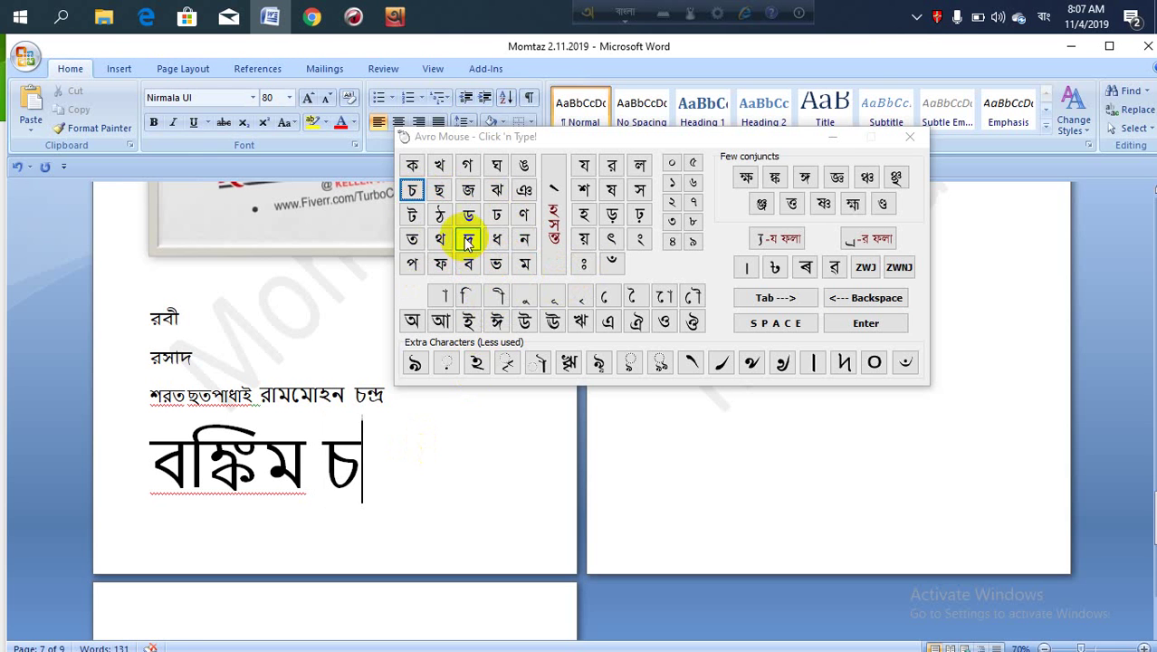
{"action": "left_click", "coordinate": [525, 241]}
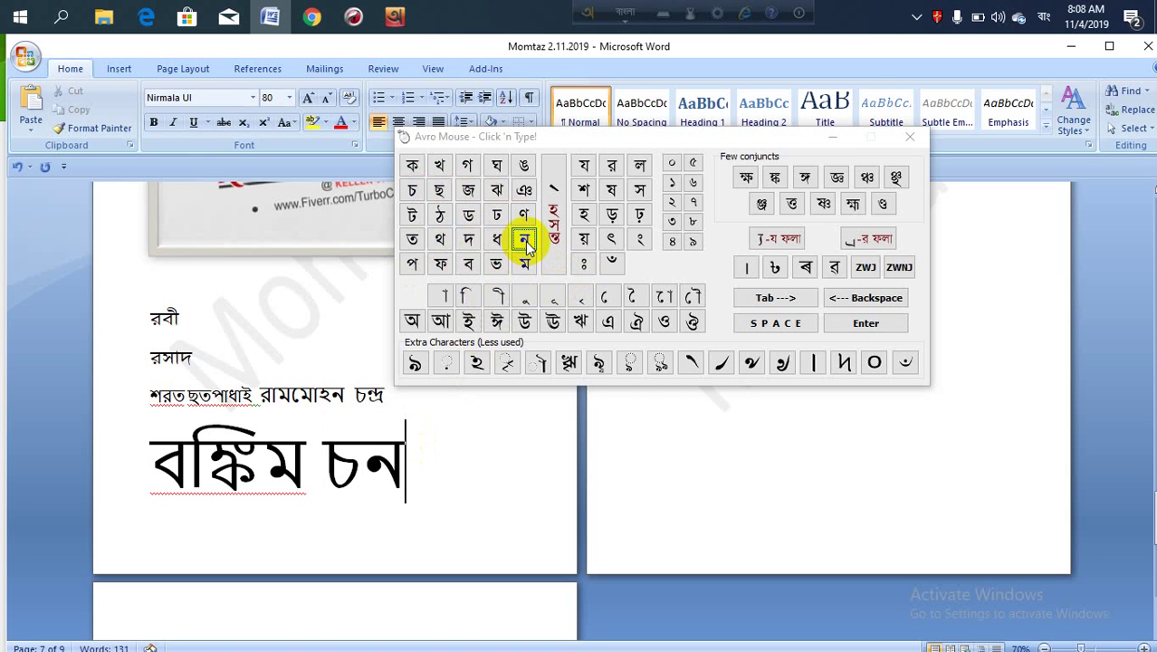
{"action": "left_click", "coordinate": [556, 235]}
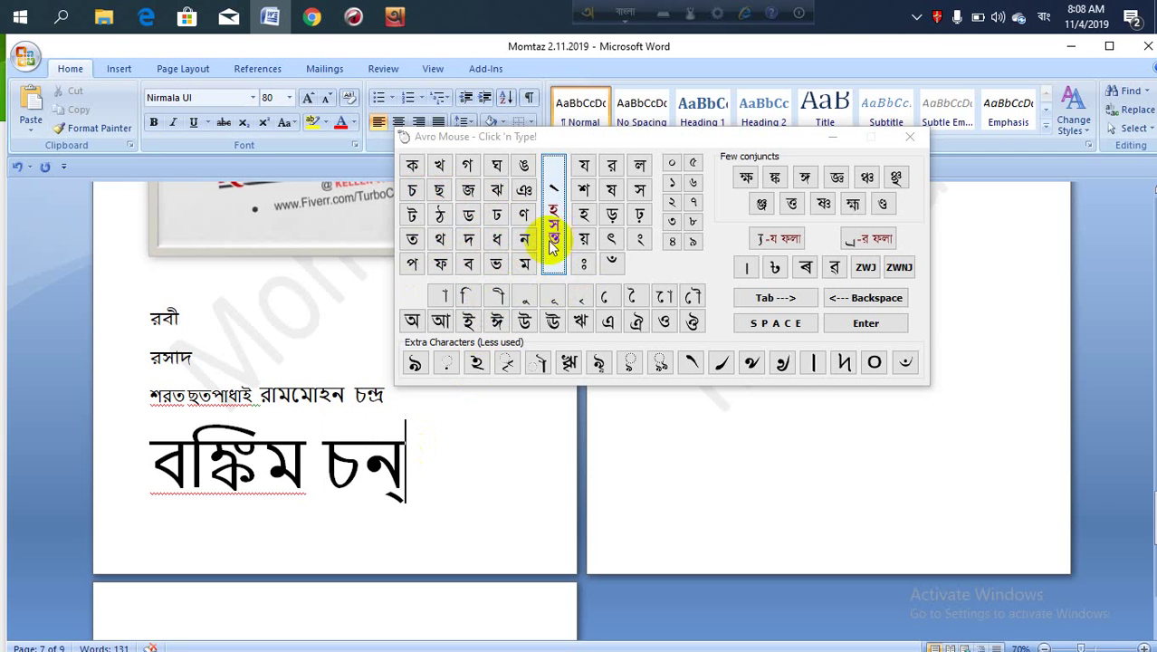
{"action": "left_click", "coordinate": [468, 241]}
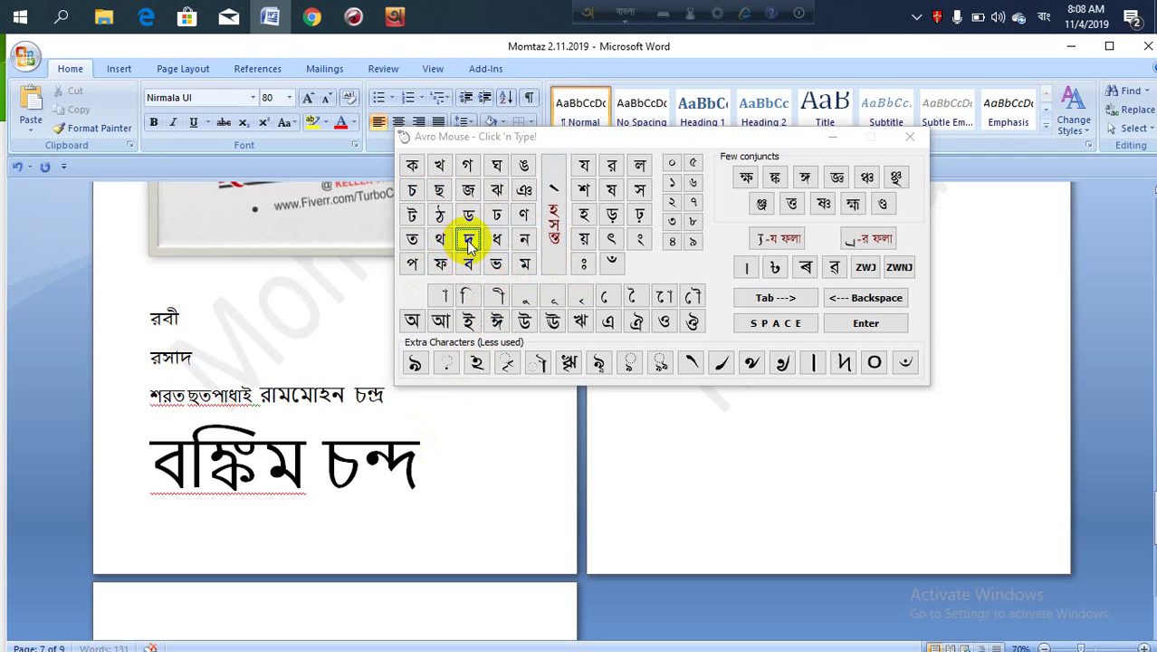
{"action": "left_click", "coordinate": [869, 239]}
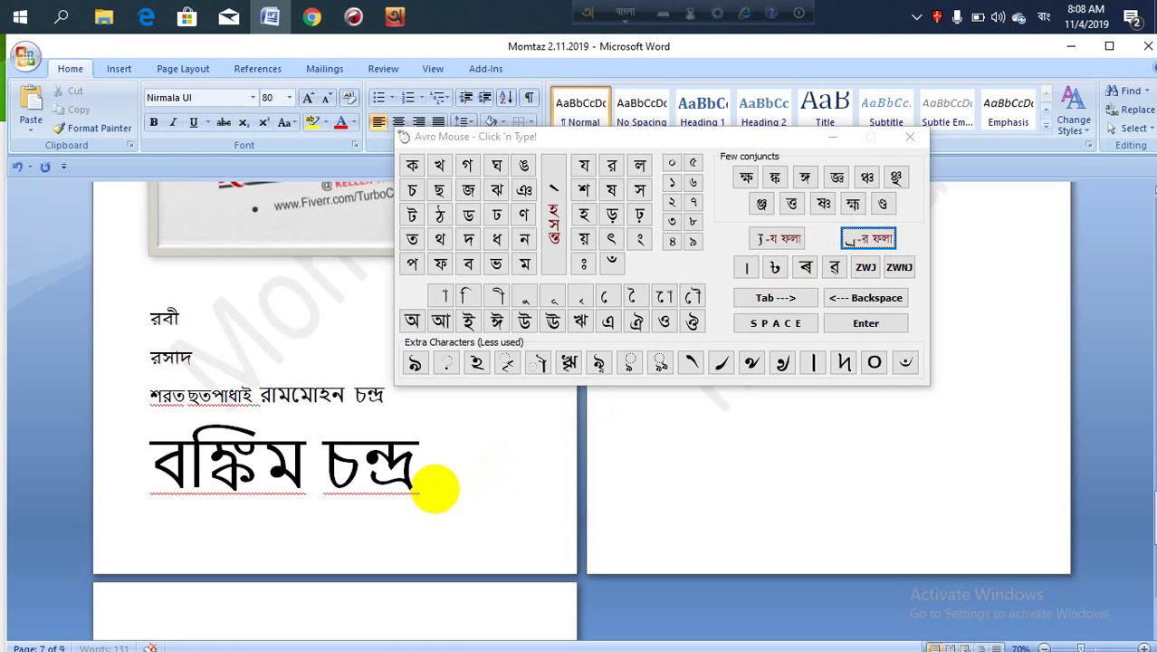
{"action": "left_click_drag", "start_coordinate": [451, 484], "coordinate": [228, 485]}
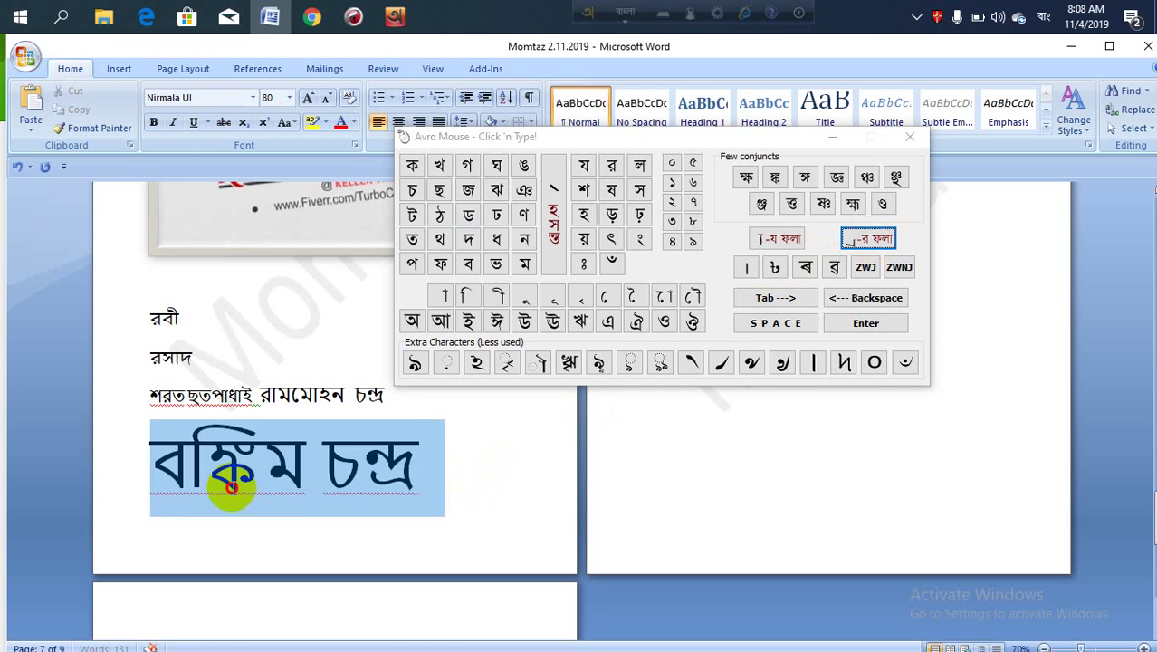
- Move to the blank next page and enter চ from the Avro Mouse panel
{"action": "left_click", "coordinate": [460, 463]}
{"action": "scroll", "coordinate": [461, 459], "scroll_direction": "up", "scroll_amount": 3}
{"action": "scroll", "coordinate": [461, 460], "scroll_direction": "down", "scroll_amount": 2}
{"action": "scroll", "coordinate": [379, 485], "scroll_direction": "down", "scroll_amount": 2}
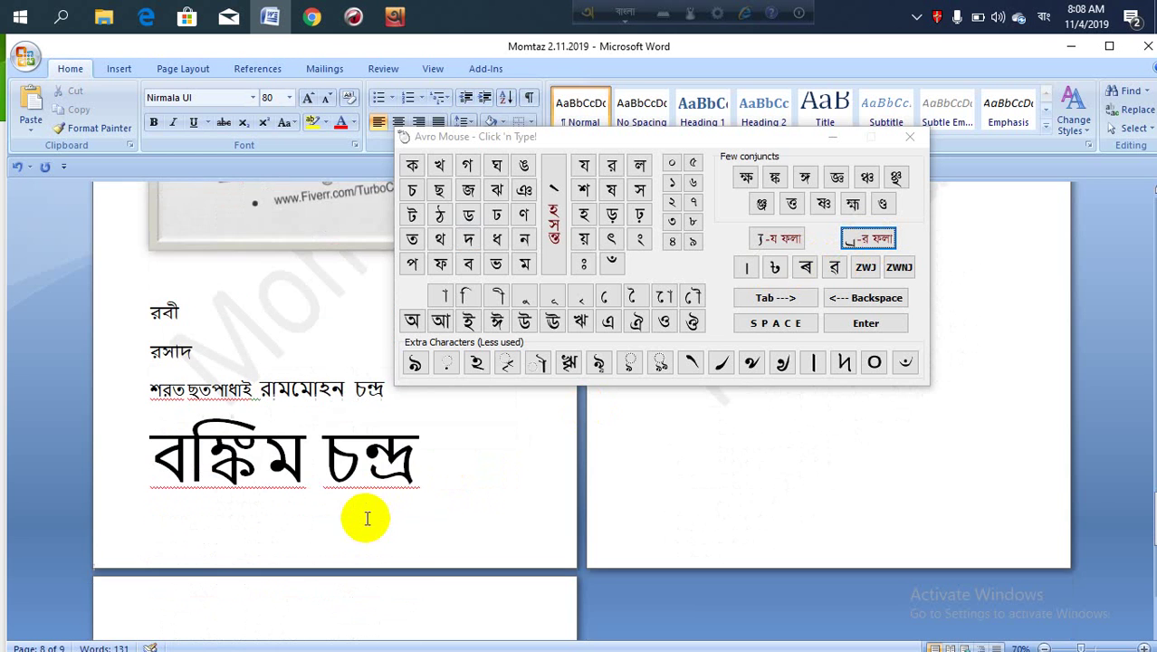
{"action": "scroll", "coordinate": [369, 517], "scroll_direction": "down", "scroll_amount": 2}
{"action": "scroll", "coordinate": [369, 530], "scroll_direction": "down", "scroll_amount": 2}
{"action": "scroll", "coordinate": [302, 572], "scroll_direction": "up", "scroll_amount": 2}
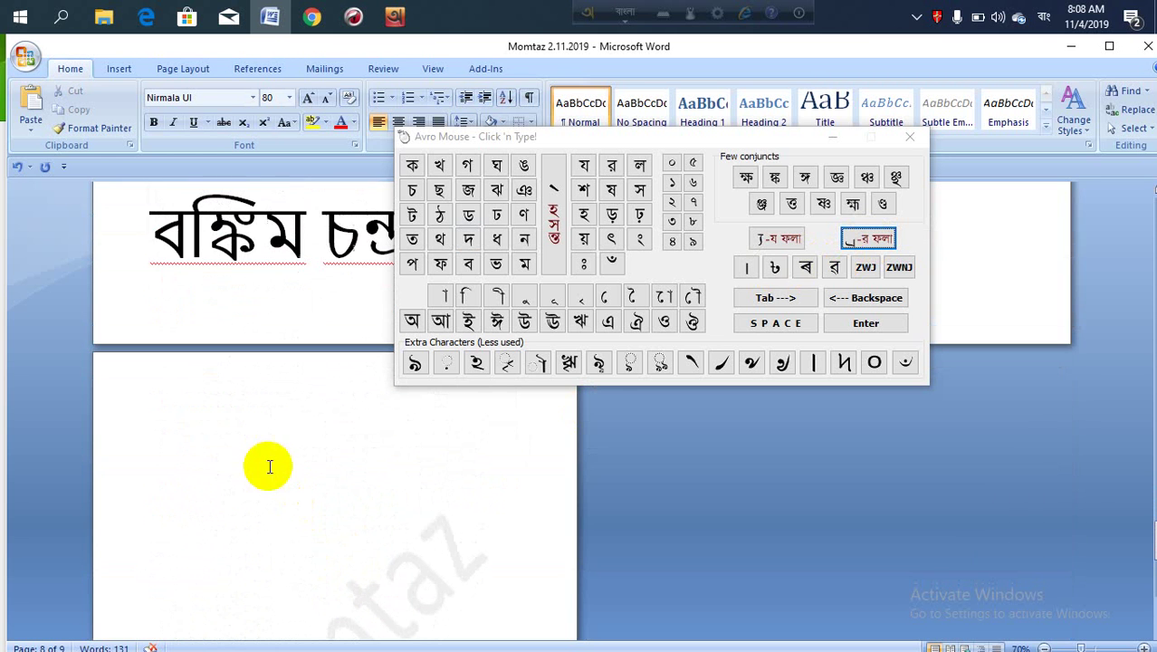
{"action": "left_click", "coordinate": [251, 408]}
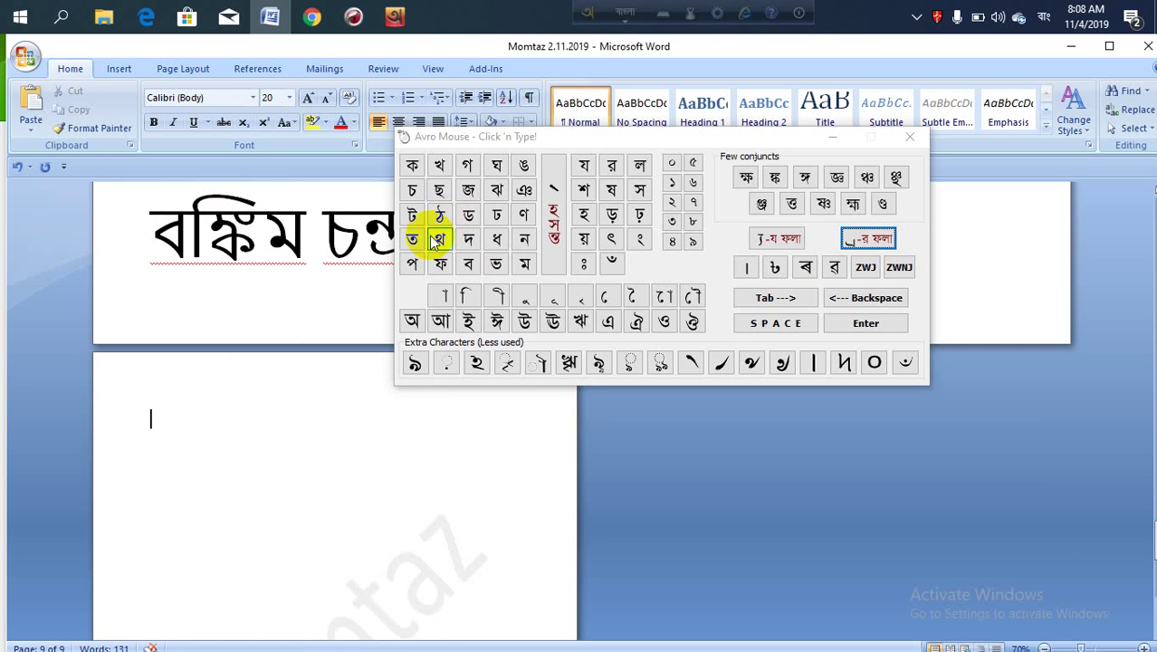
{"action": "left_click", "coordinate": [411, 189]}
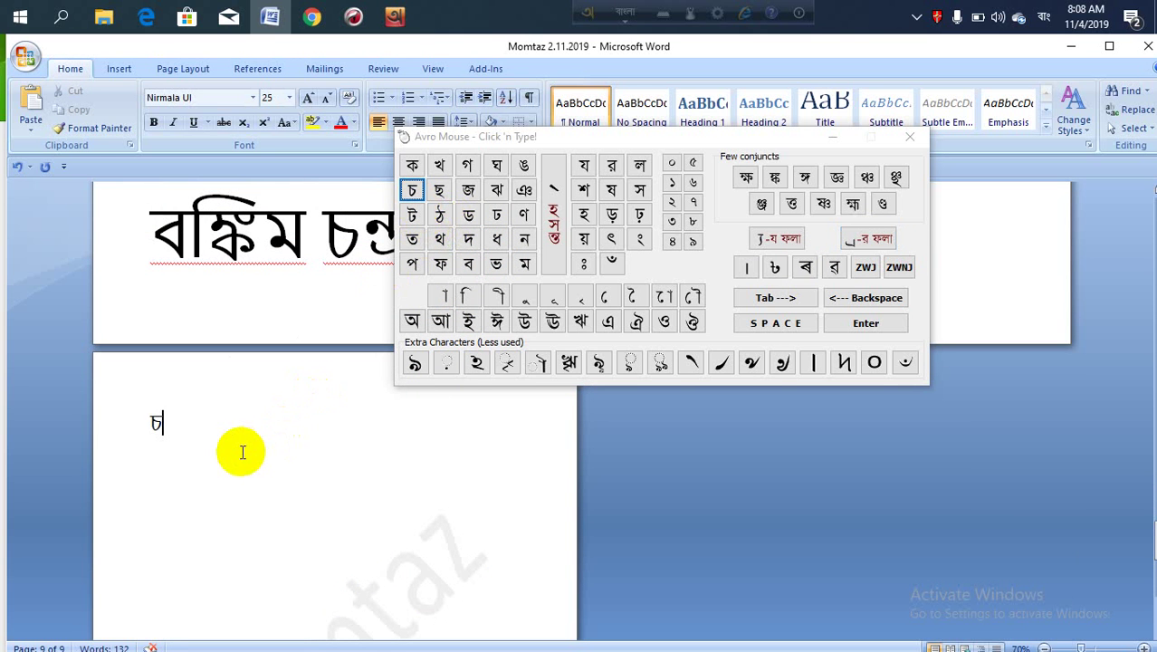
- Select the new চ and set its font size to 28
{"action": "left_click_drag", "start_coordinate": [167, 433], "coordinate": [79, 426]}
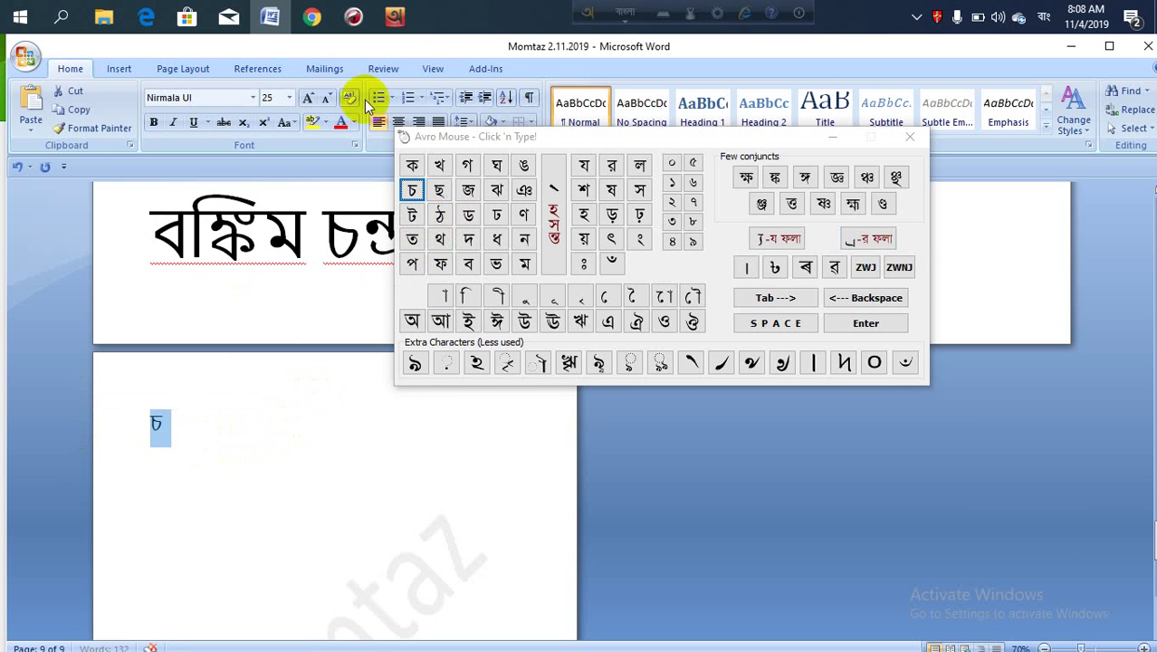
{"action": "left_click", "coordinate": [310, 104]}
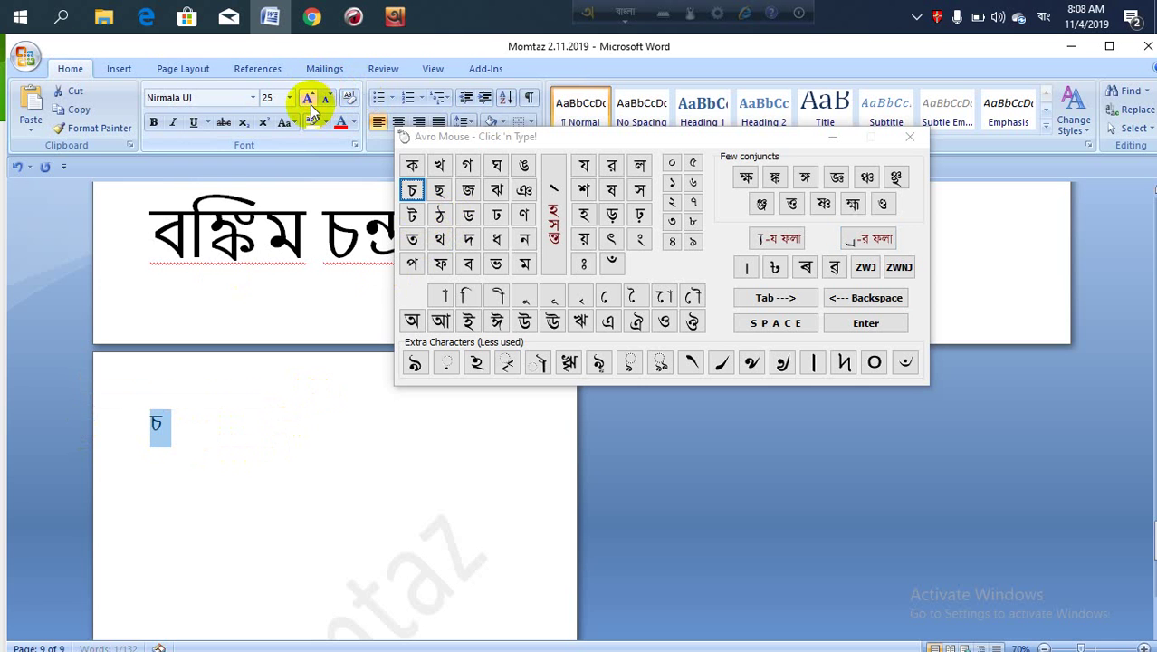
{"action": "left_click", "coordinate": [174, 445]}
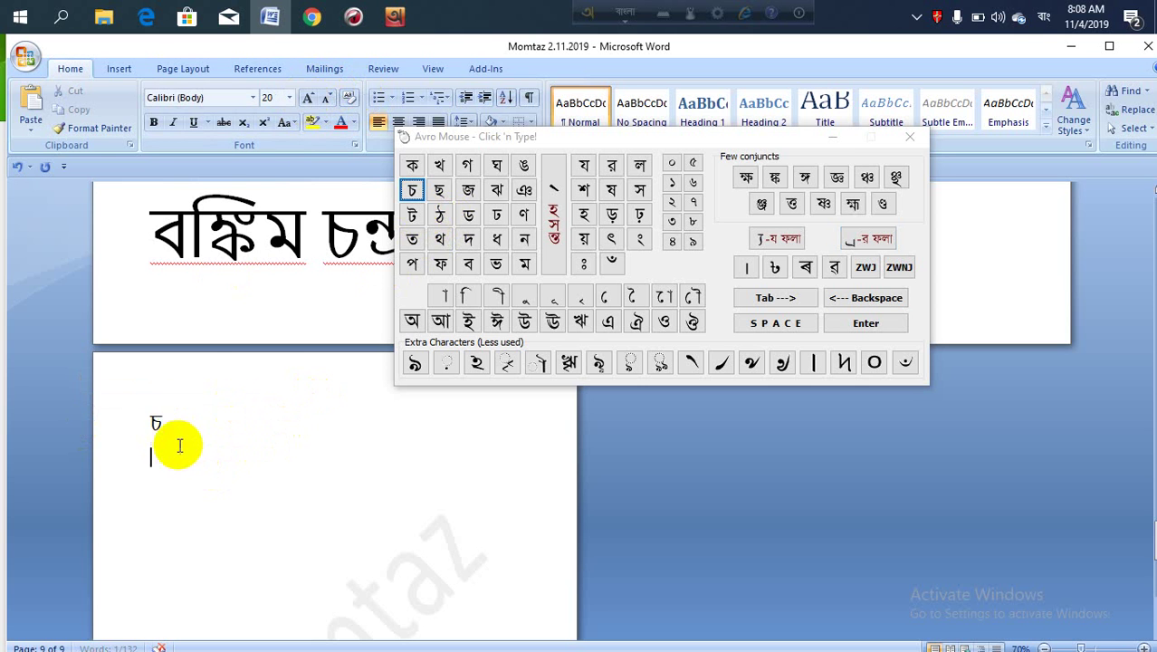
{"action": "double_click", "coordinate": [156, 422]}
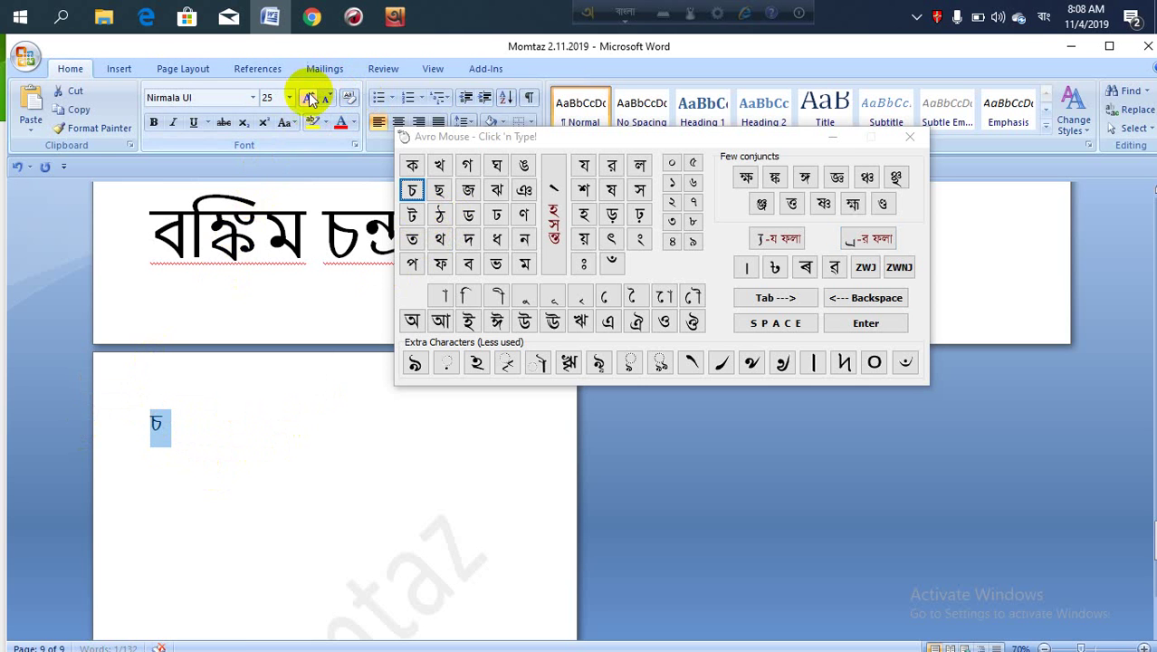
{"action": "left_click", "coordinate": [174, 426]}
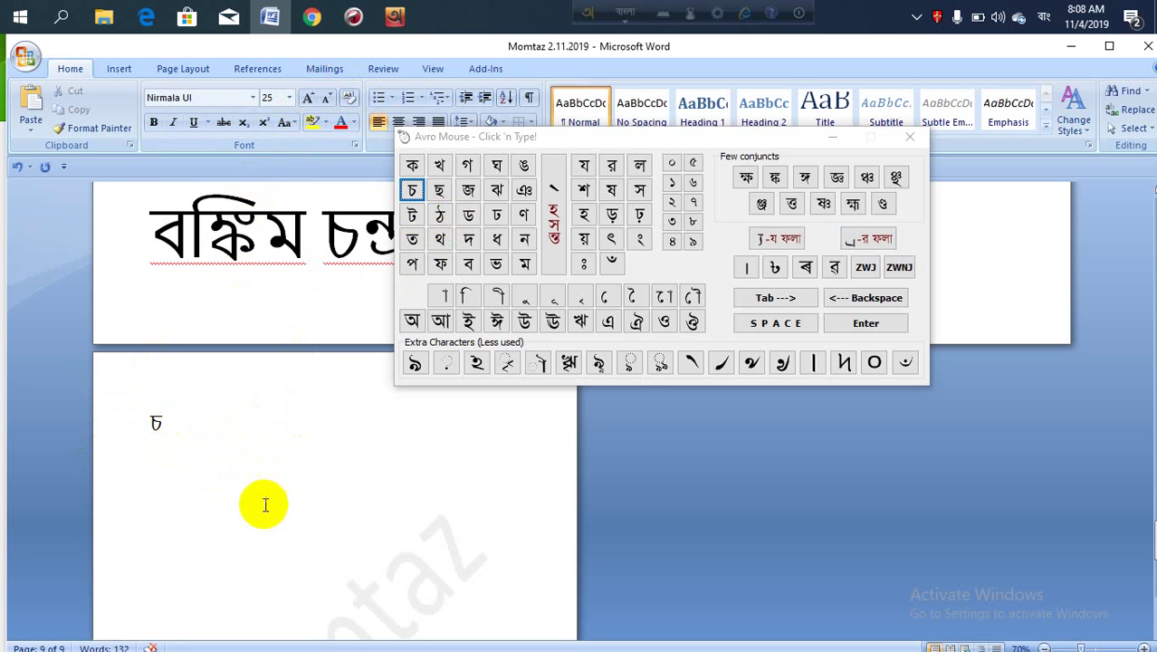
{"action": "left_click", "coordinate": [129, 429]}
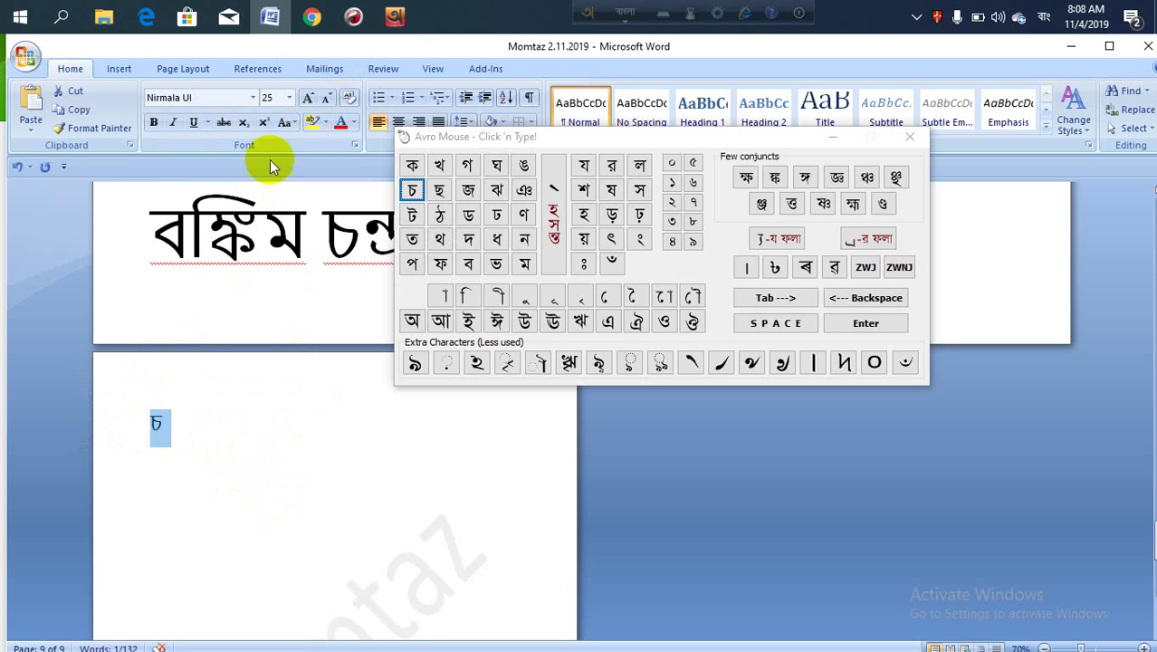
{"action": "left_click", "coordinate": [288, 97]}
{"action": "left_click", "coordinate": [292, 287]}
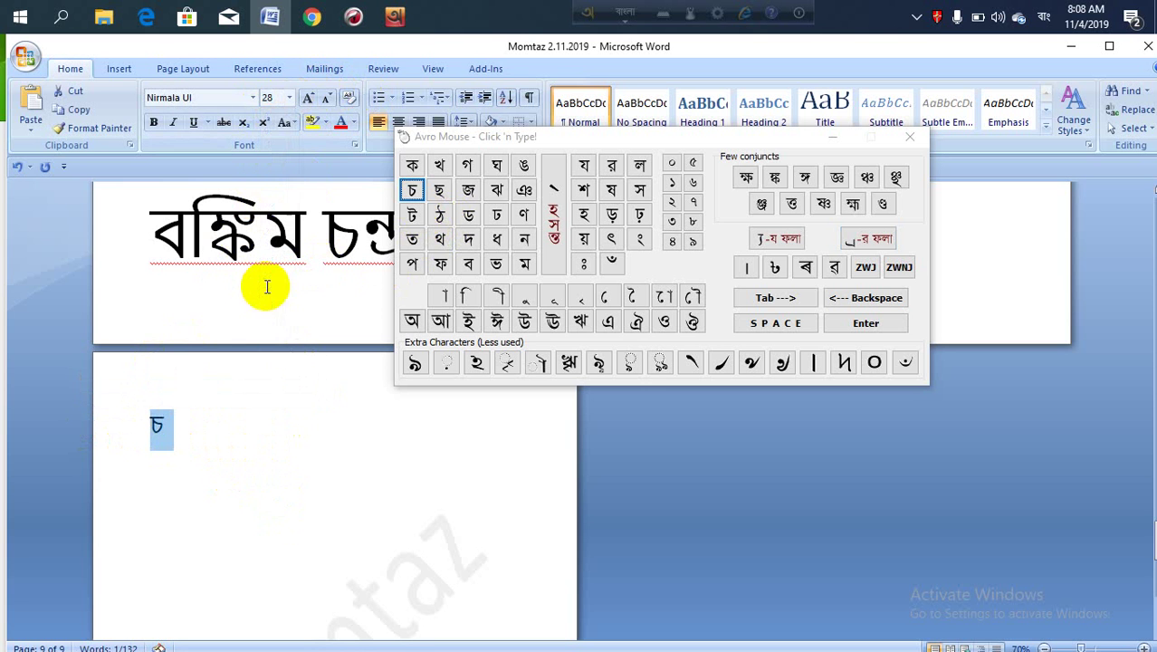
{"action": "left_click", "coordinate": [254, 433]}
{"action": "left_click_drag", "start_coordinate": [164, 424], "coordinate": [127, 422]}
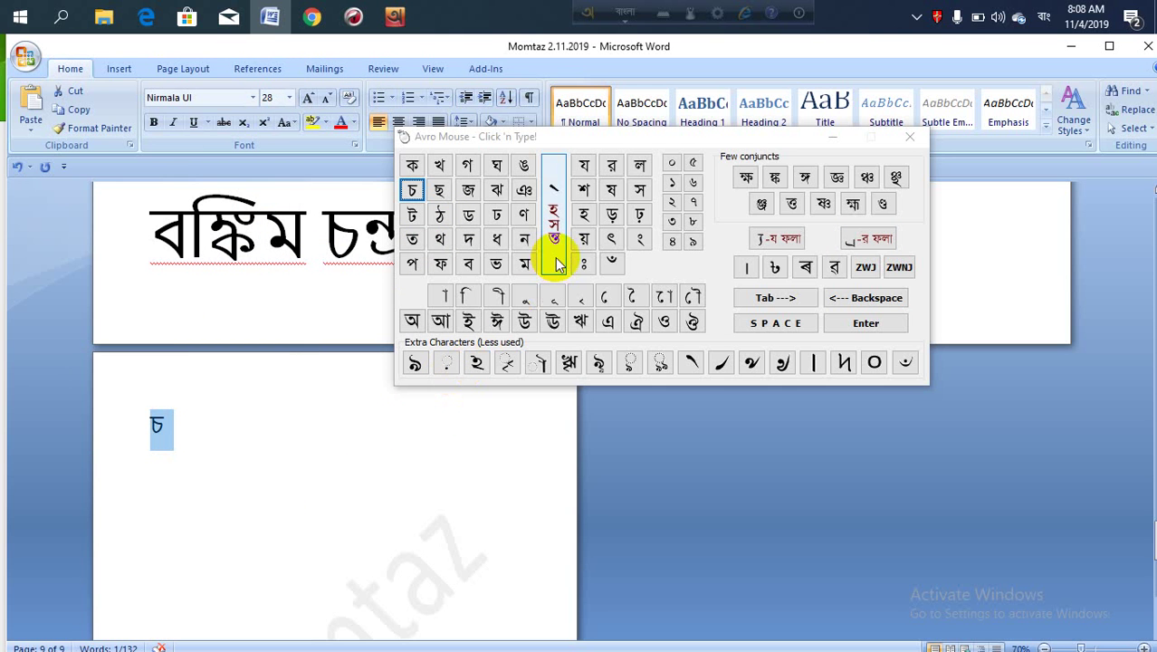
- After চ, add ন, hasanta, দ and র-ফলা to spell চন্দ্র, removing a stray ো sign
{"action": "left_click", "coordinate": [235, 431]}
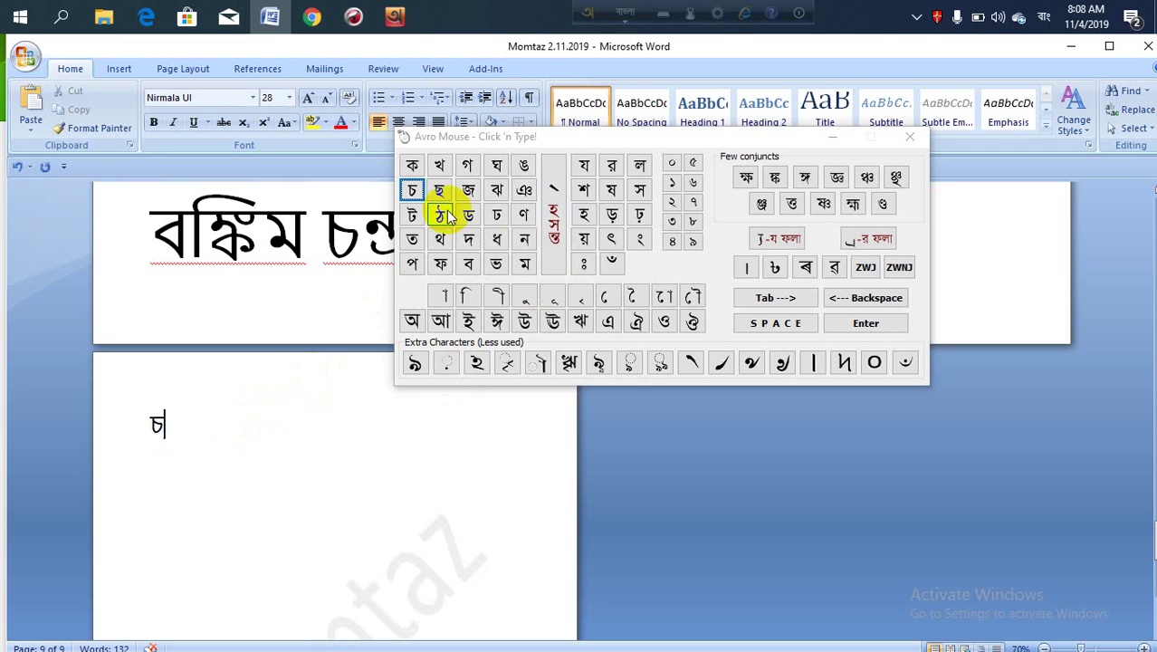
{"action": "left_click", "coordinate": [522, 241]}
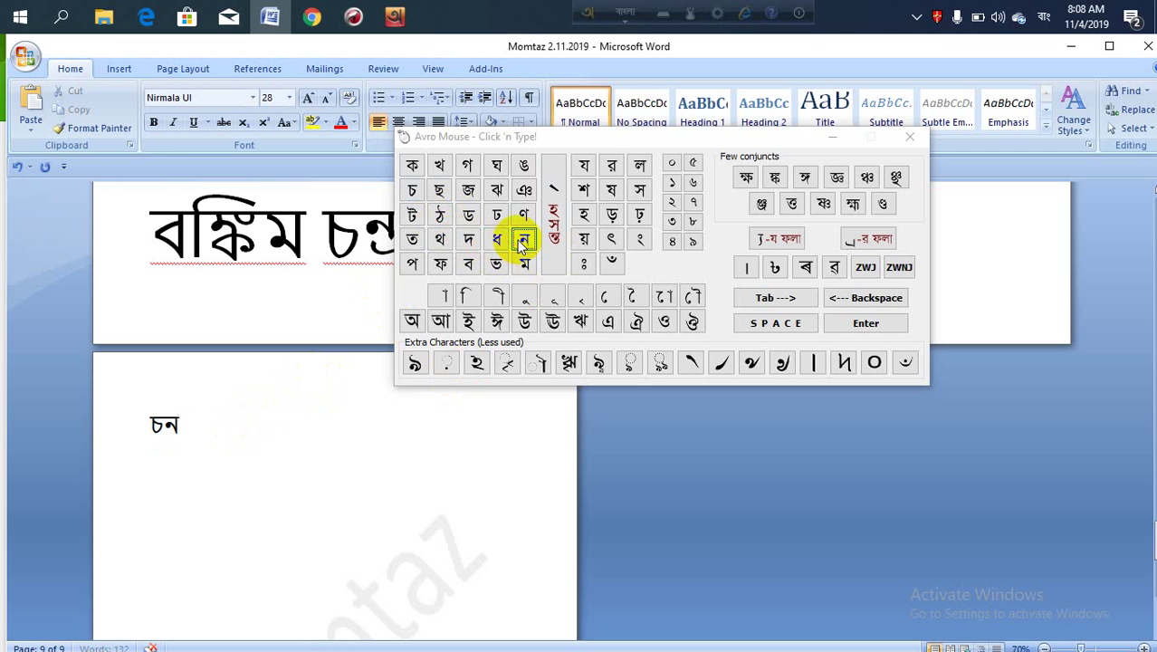
{"action": "left_click", "coordinate": [552, 225]}
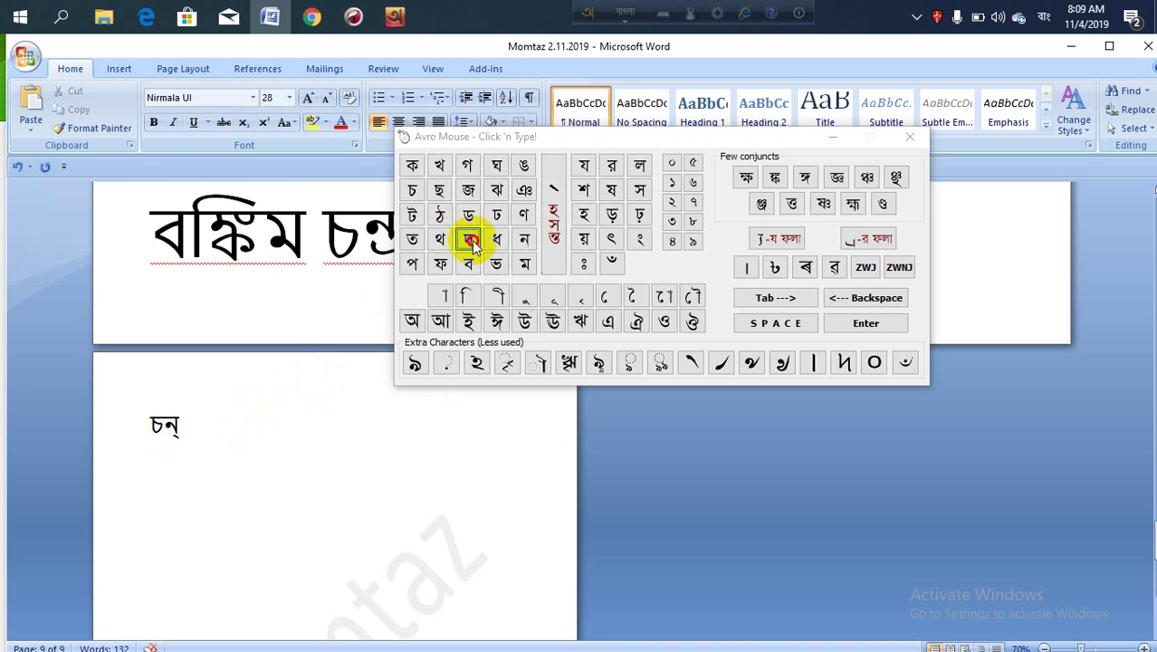
{"action": "left_click", "coordinate": [468, 240]}
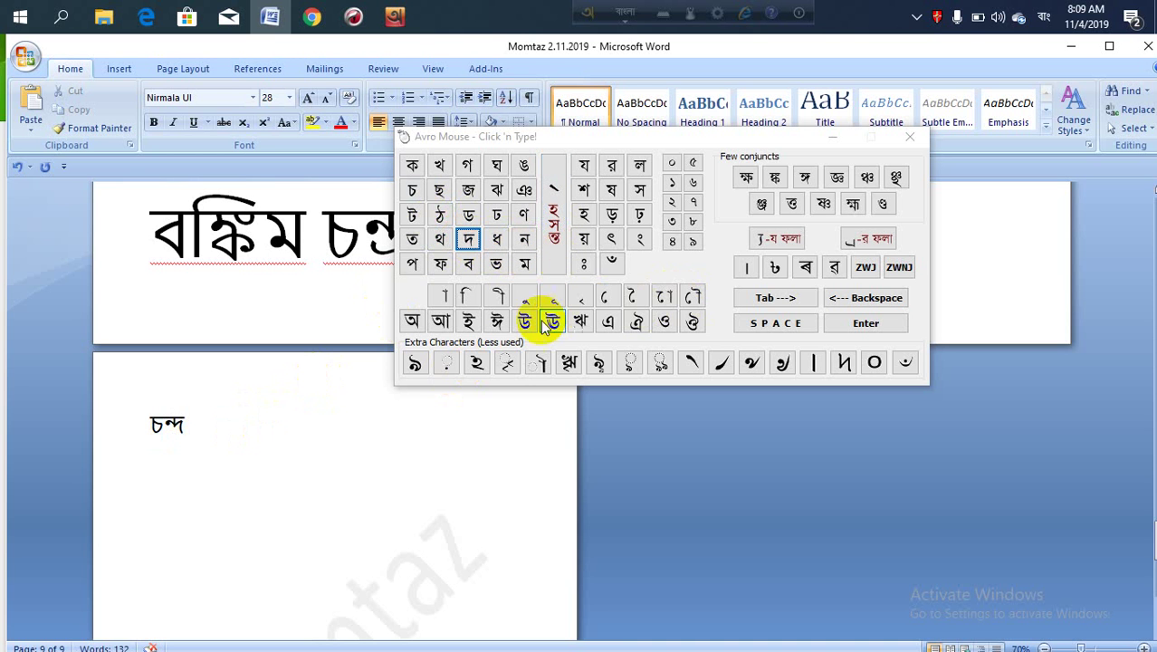
{"action": "left_click", "coordinate": [661, 297]}
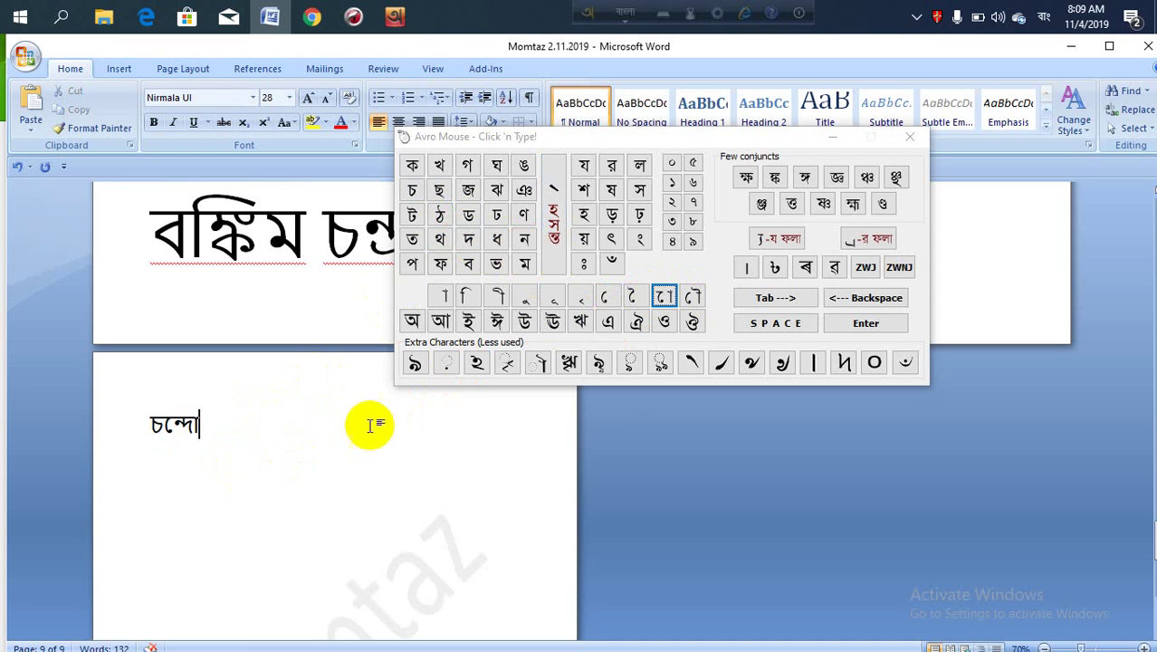
{"action": "left_click", "coordinate": [867, 238]}
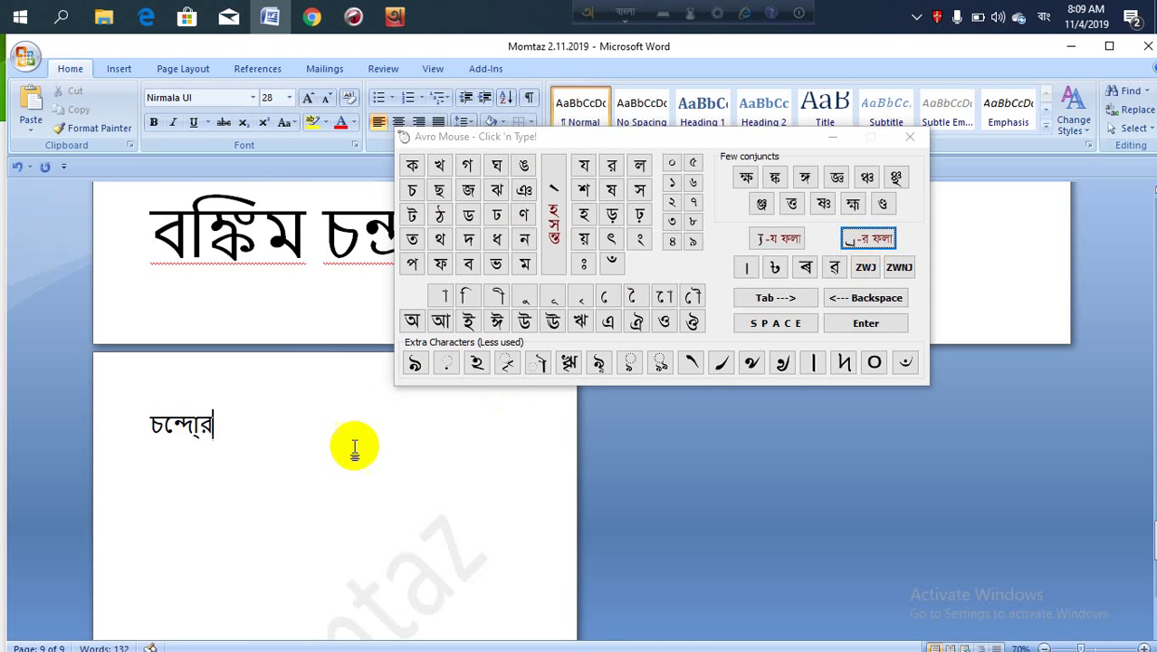
{"action": "key", "text": "BackSpace"}
{"action": "key", "text": "BackSpace"}
{"action": "key", "text": "BackSpace"}
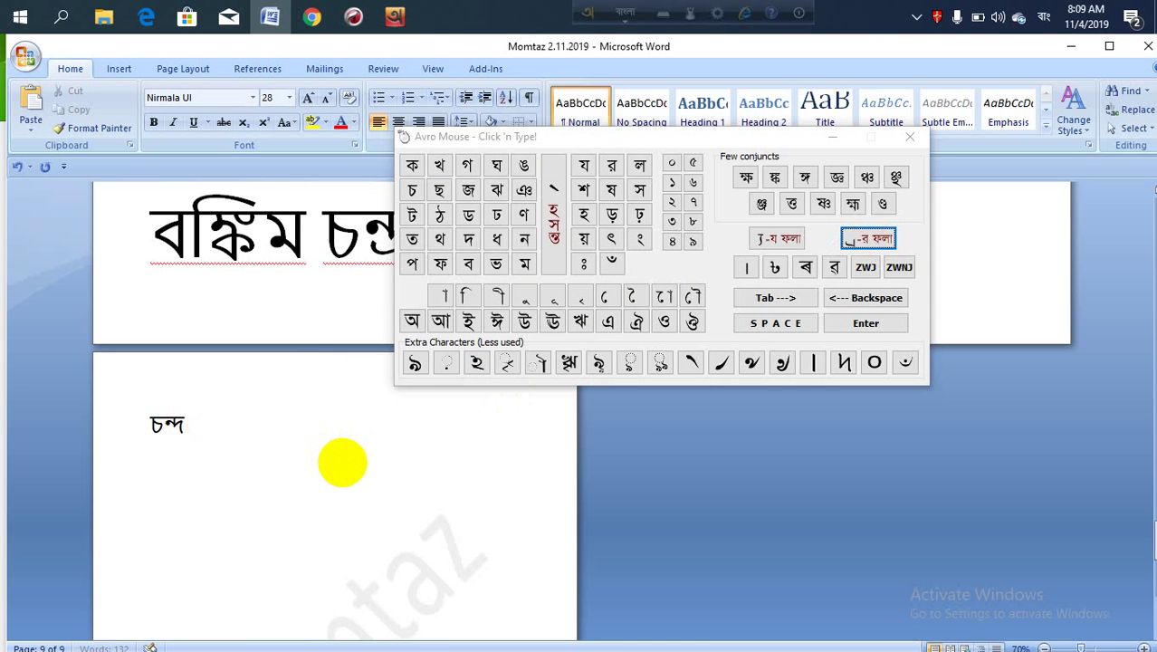
{"action": "left_click", "coordinate": [855, 240]}
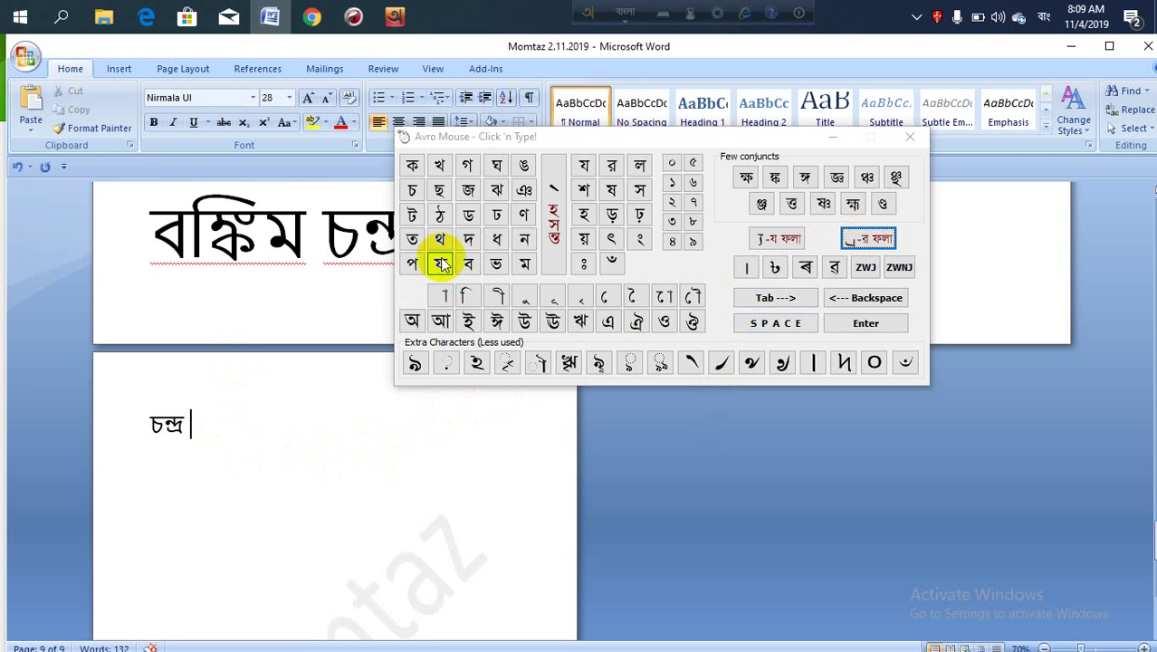
{"action": "left_click", "coordinate": [415, 193]}
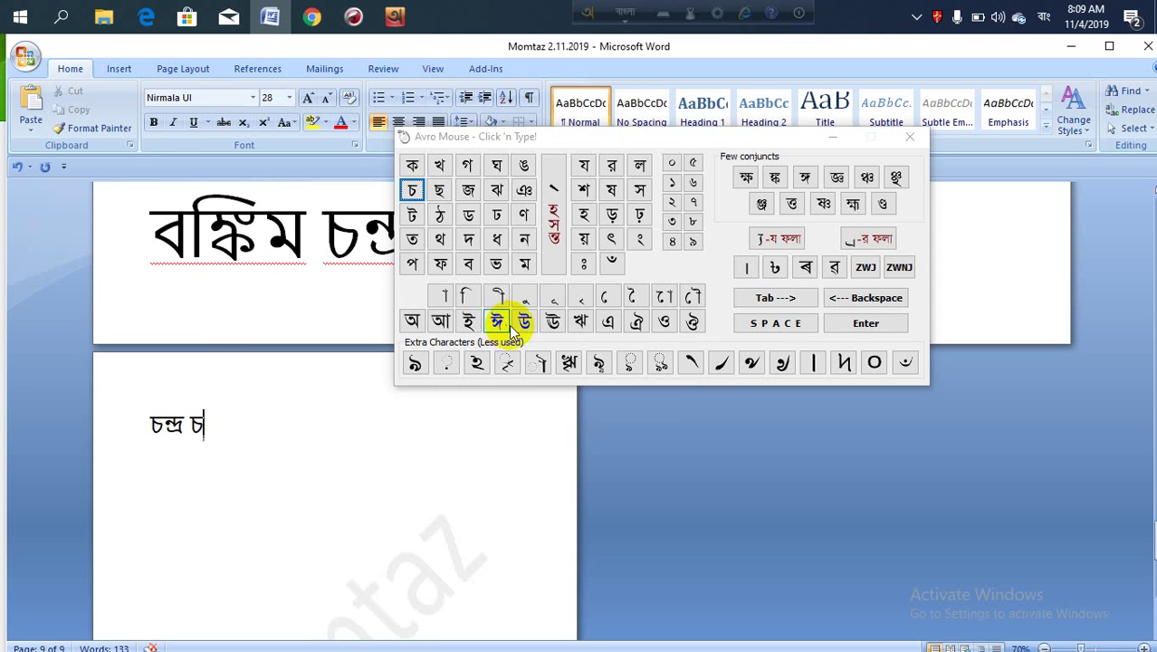
{"action": "left_click", "coordinate": [415, 194]}
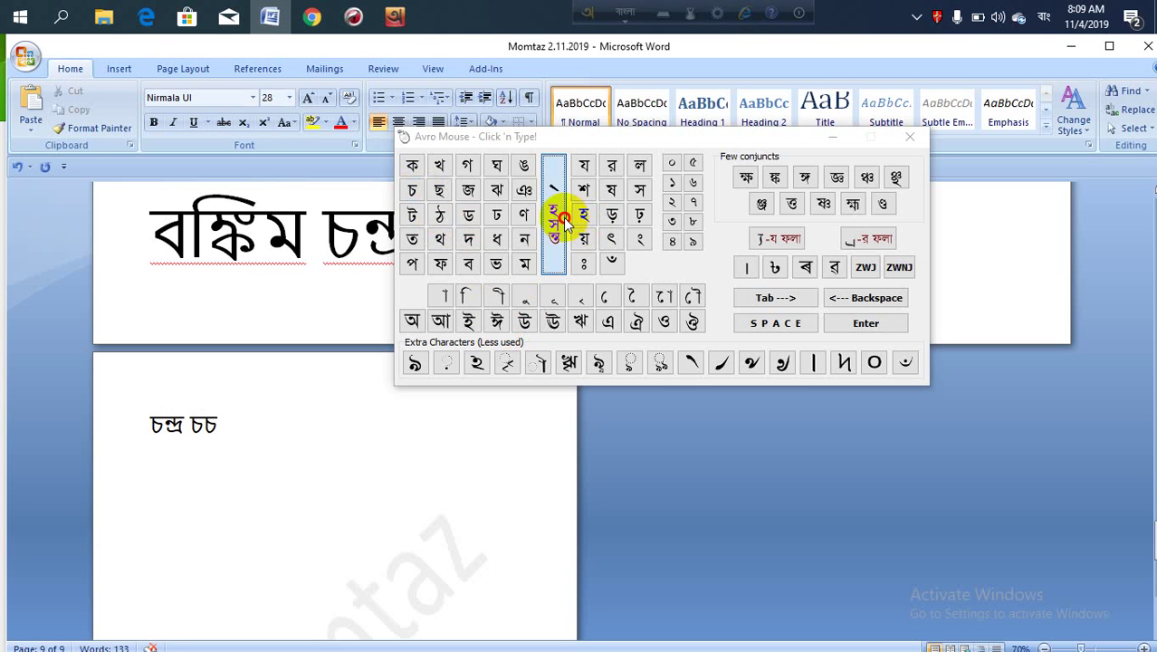
{"action": "left_click", "coordinate": [552, 208]}
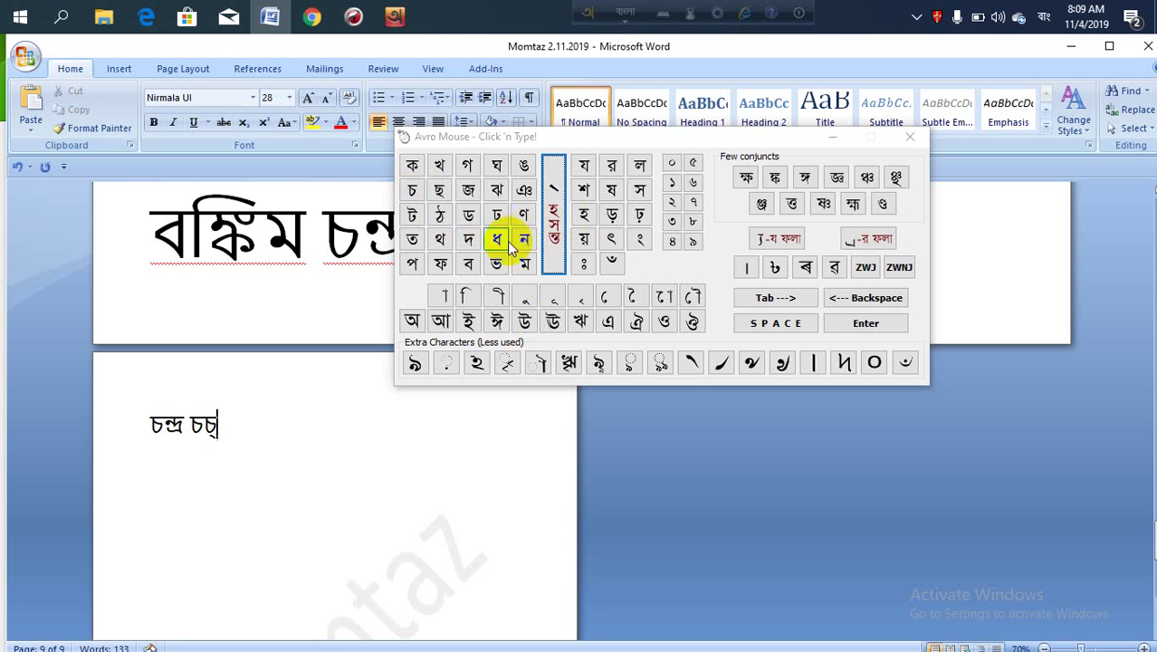
{"action": "left_click", "coordinate": [413, 217]}
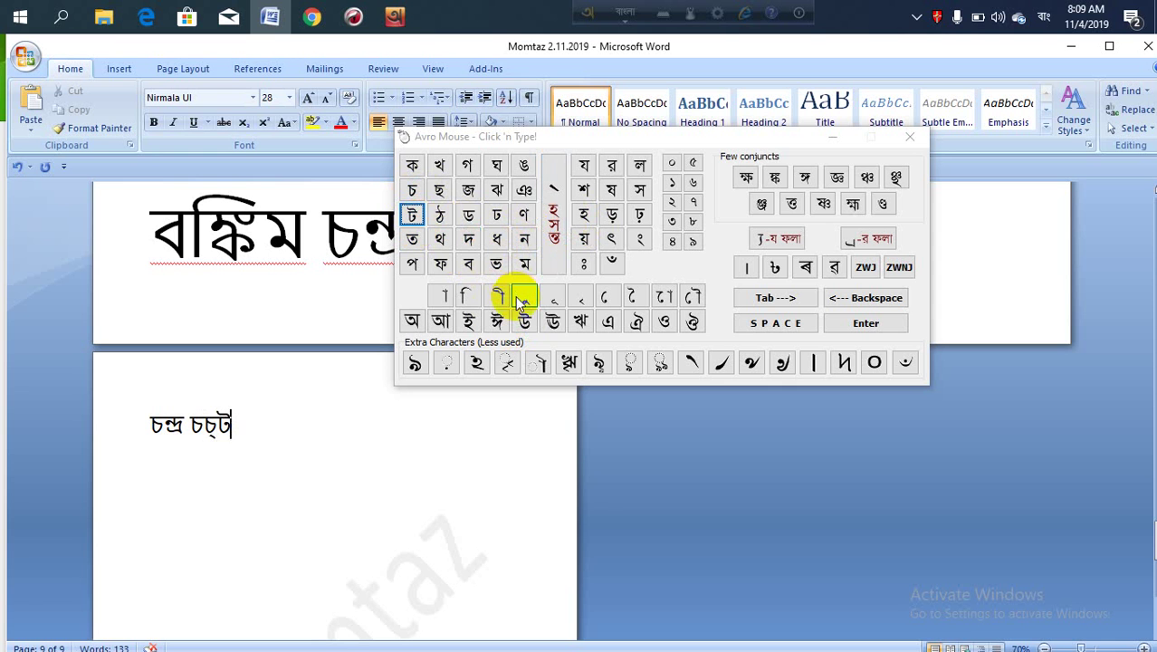
{"action": "key", "text": "BackSpace"}
{"action": "key", "text": "BackSpace"}
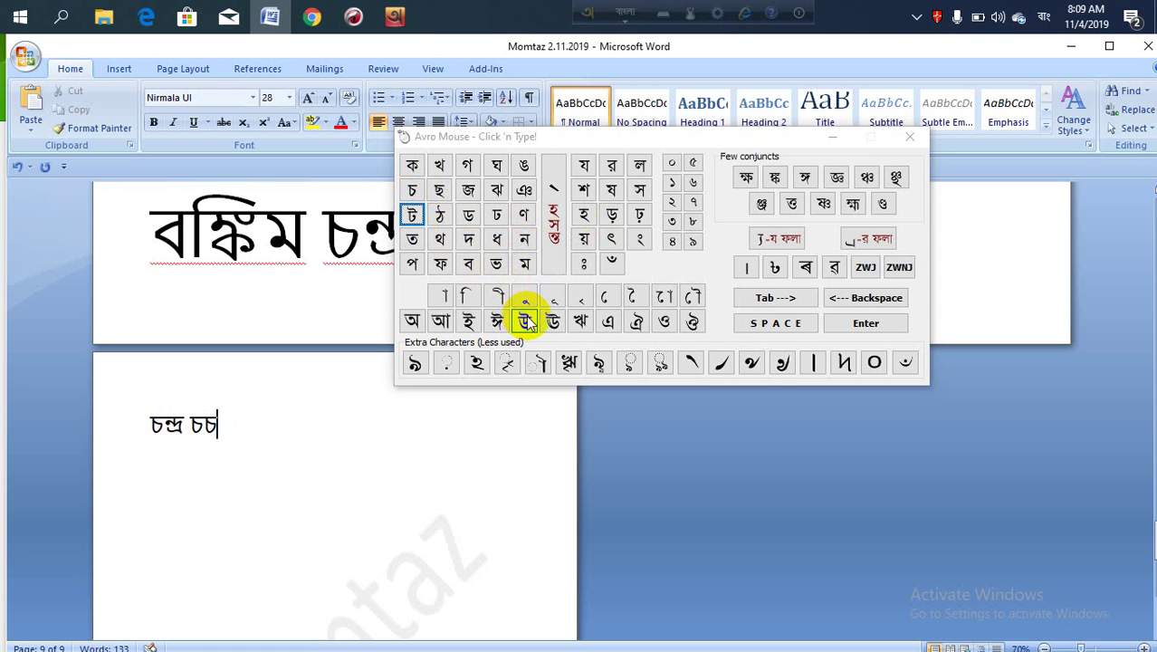
{"action": "key", "text": "BackSpace"}
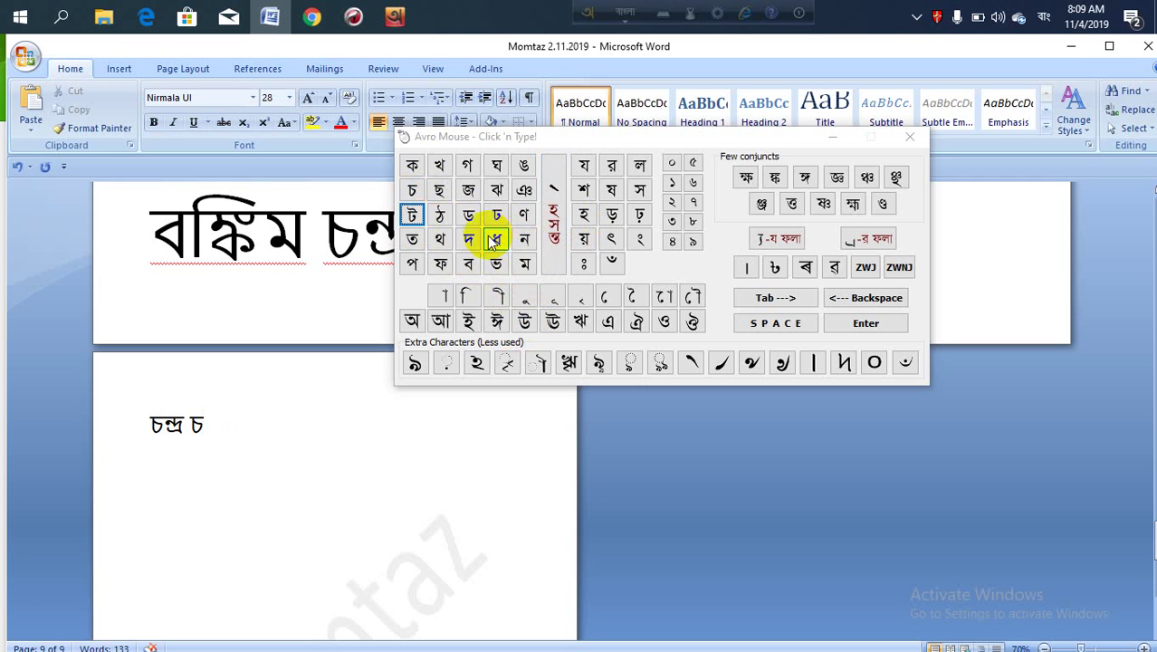
{"action": "key", "text": "BackSpace"}
{"action": "key", "text": "BackSpace"}
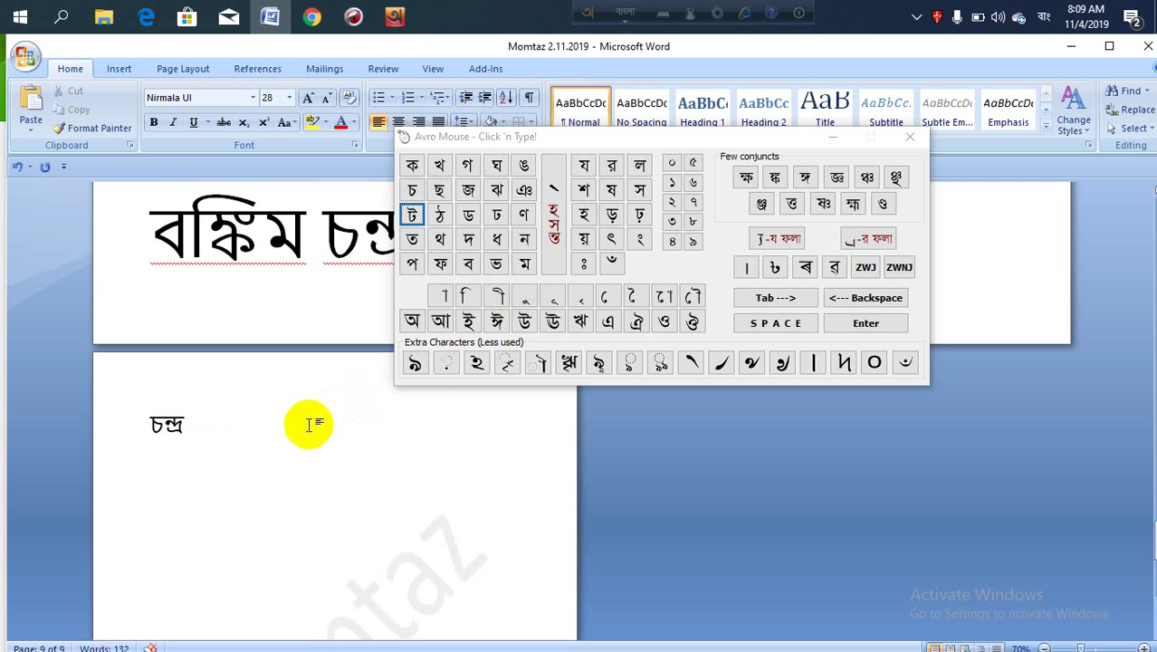
{"action": "type", "text": "ch"}
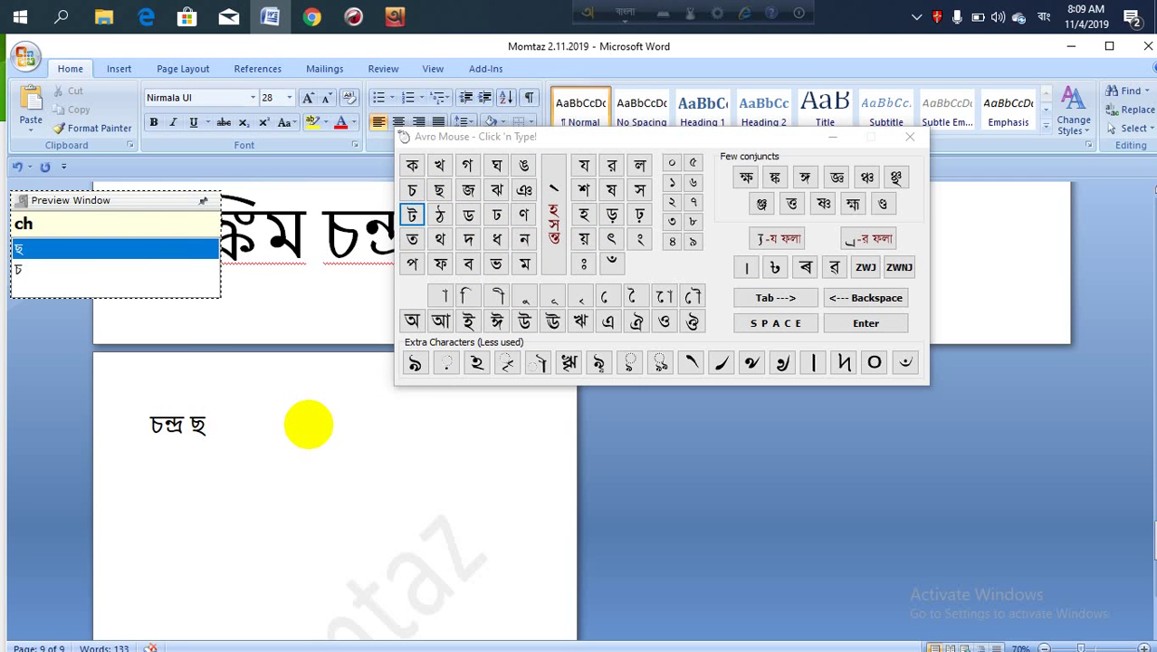
{"action": "type", "text": "oto"}
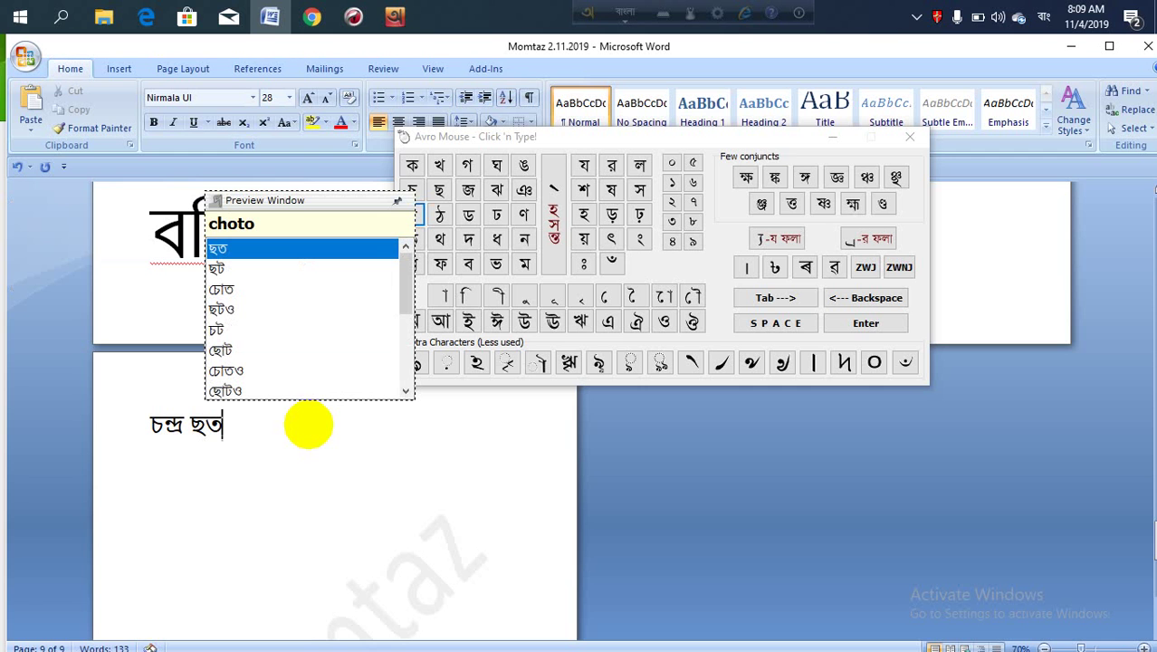
{"action": "type", "text": "p"}
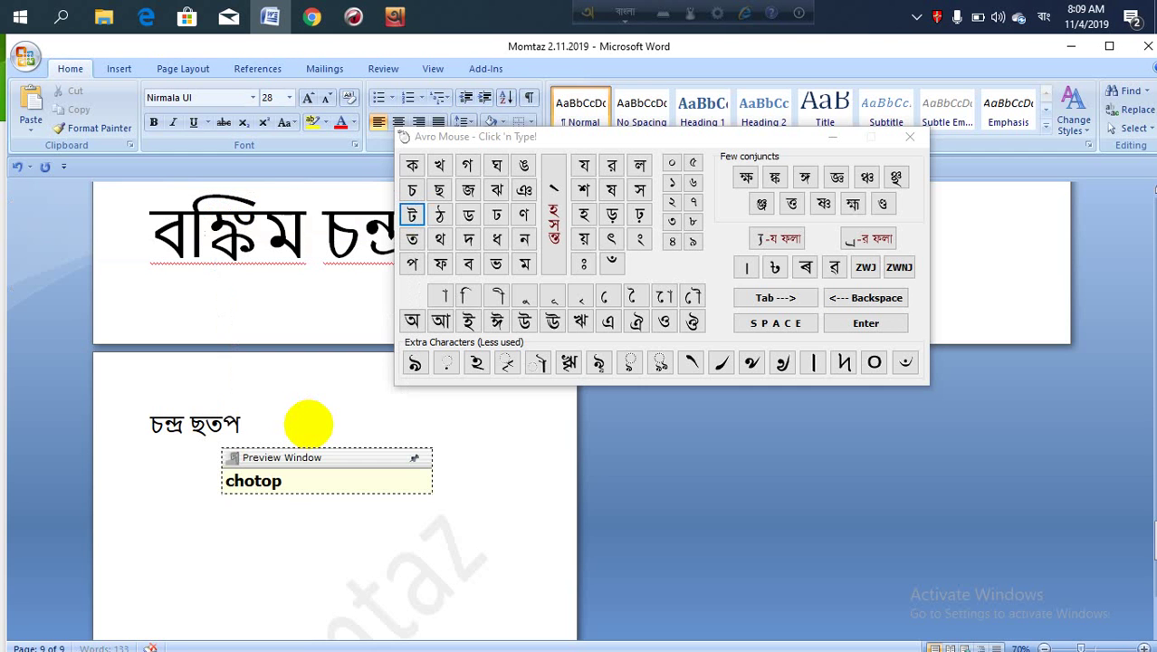
{"action": "type", "text": "a"}
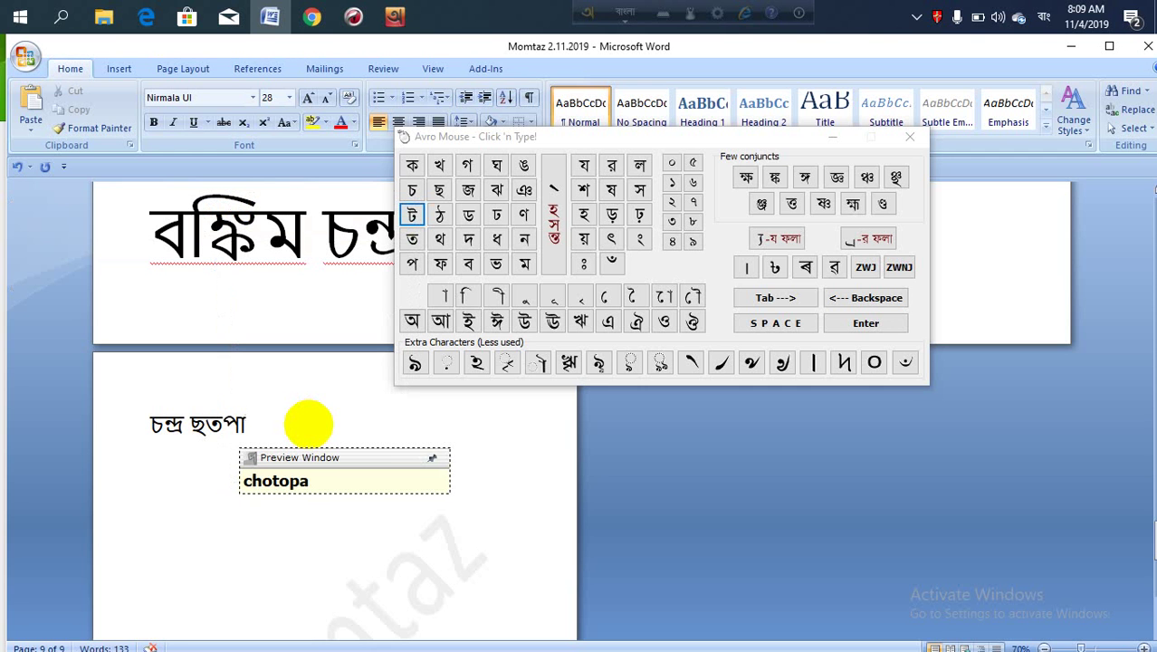
{"action": "type", "text": "d"}
{"action": "key", "text": "BackSpace"}
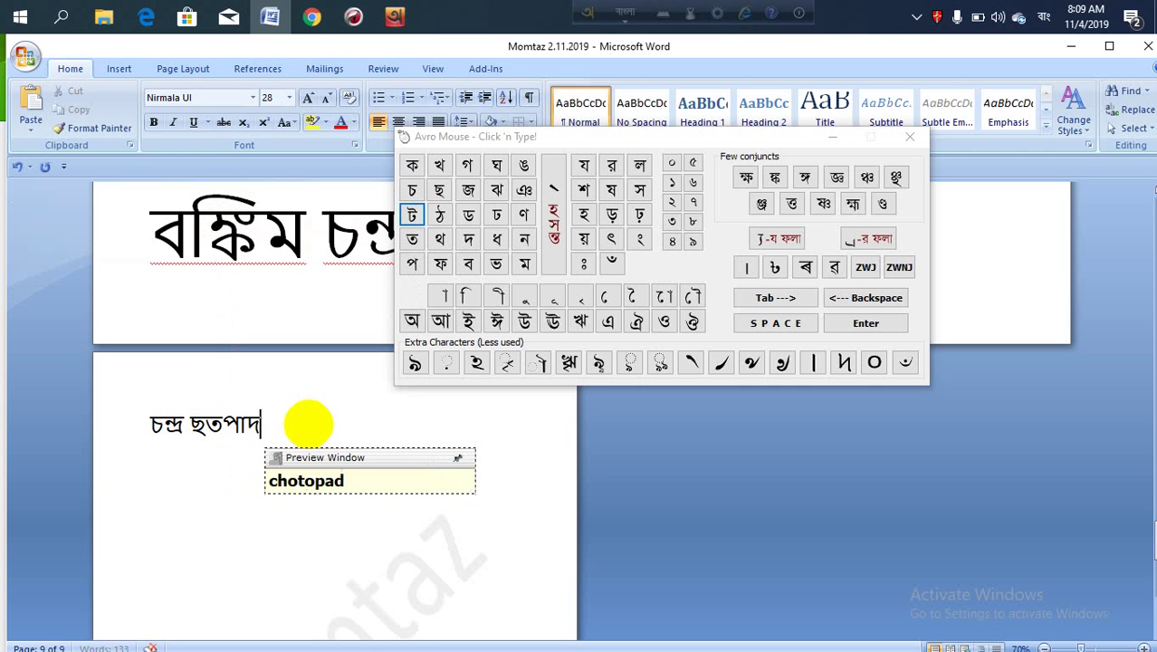
{"action": "type", "text": "hai"}
{"action": "key", "text": "BackSpace"}
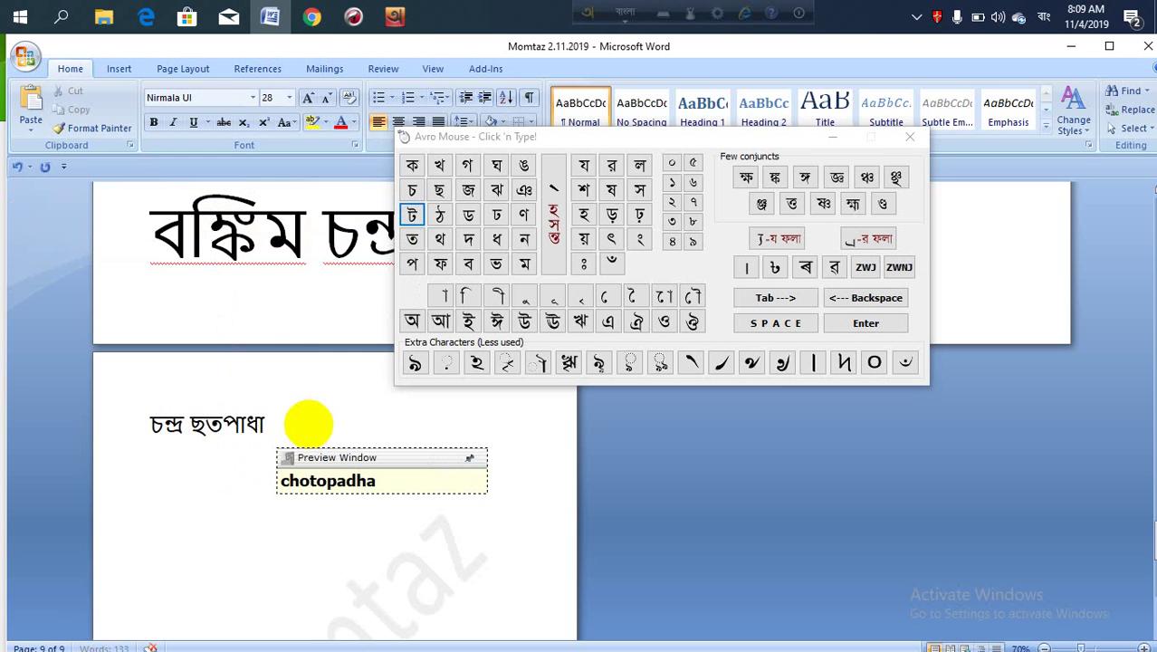
{"action": "key", "text": "BackSpace"}
{"action": "key", "text": "BackSpace"}
{"action": "key", "text": "BackSpace"}
{"action": "key", "text": "BackSpace"}
{"action": "key", "text": "BackSpace"}
{"action": "key", "text": "BackSpace"}
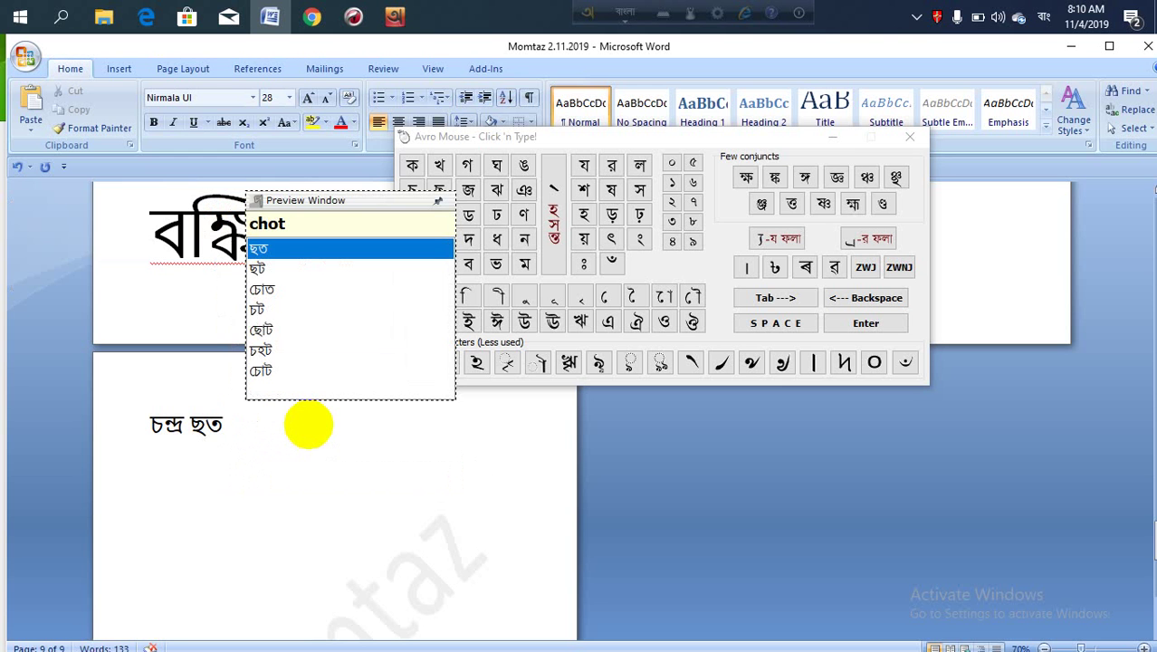
{"action": "key", "text": "BackSpace"}
{"action": "key", "text": "BackSpace"}
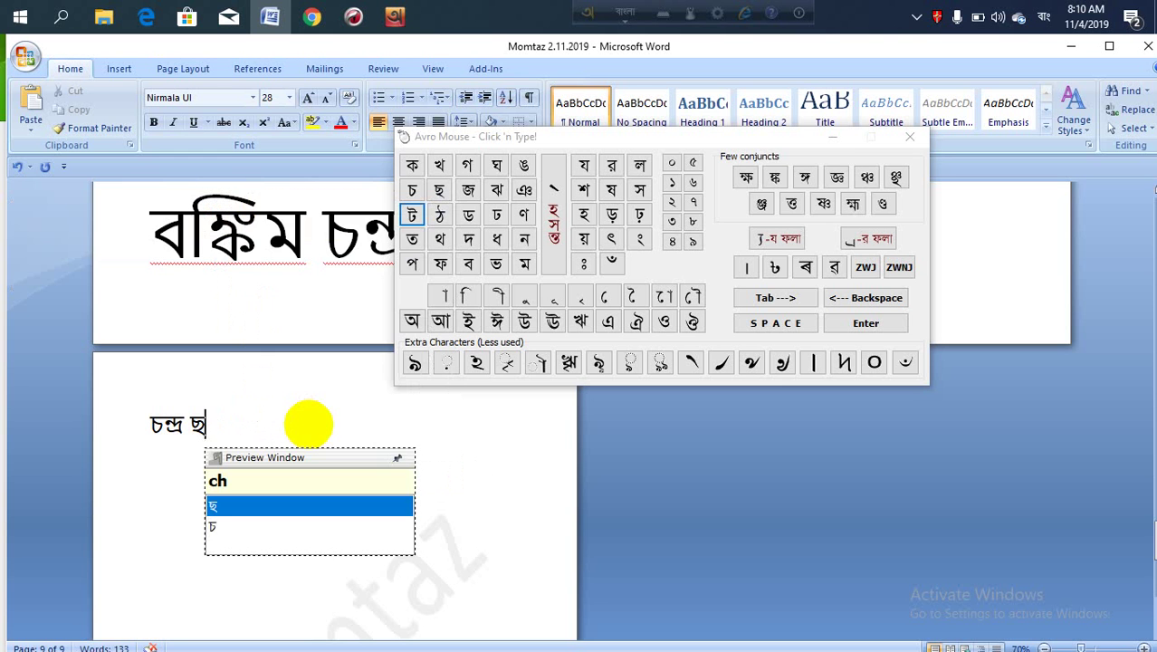
{"action": "key", "text": "BackSpace"}
{"action": "key", "text": "BackSpace"}
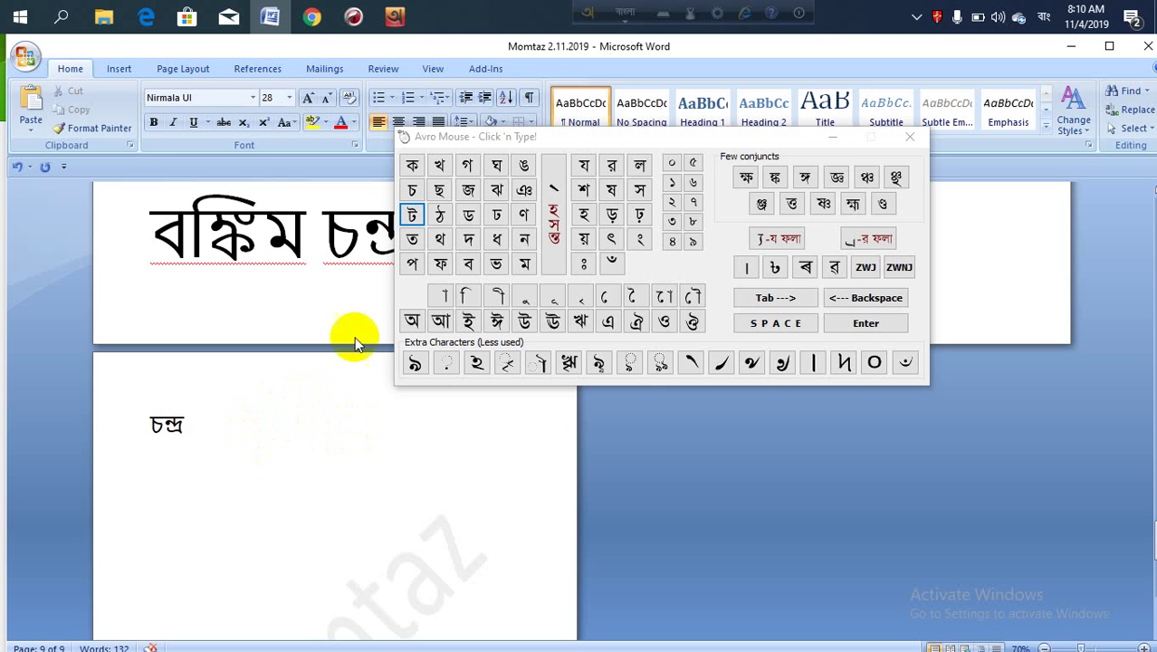
- Start the second word with চ, try চ, hasanta and ট, then delete the ট
{"action": "left_click", "coordinate": [412, 189]}
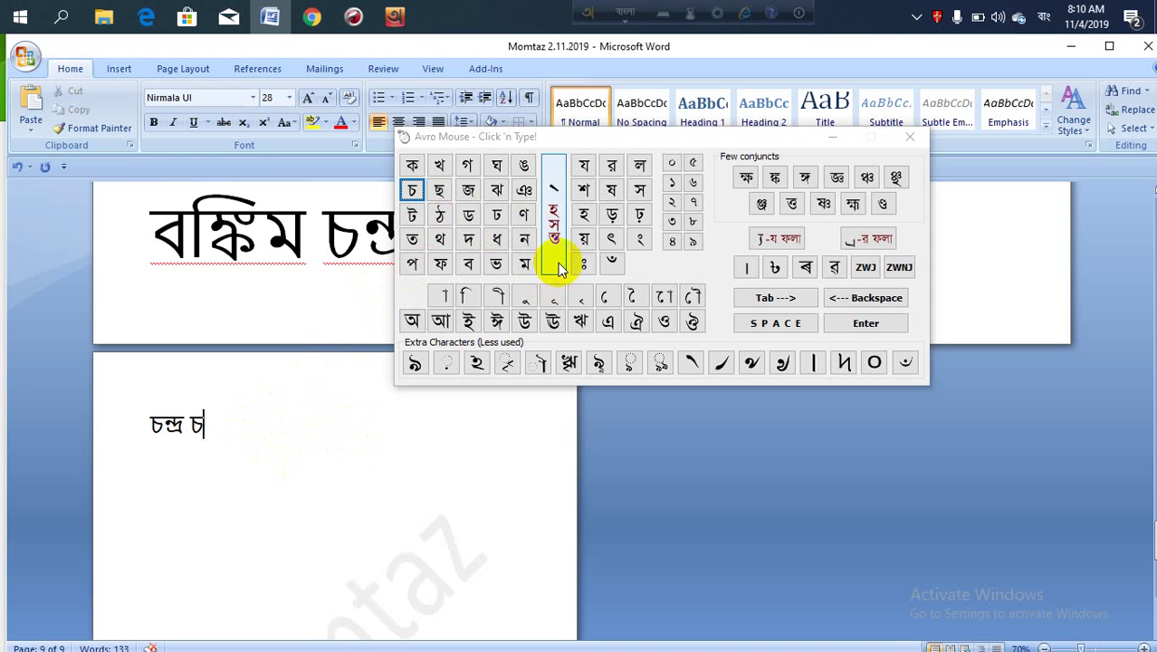
{"action": "left_click", "coordinate": [412, 190]}
{"action": "left_click", "coordinate": [549, 217]}
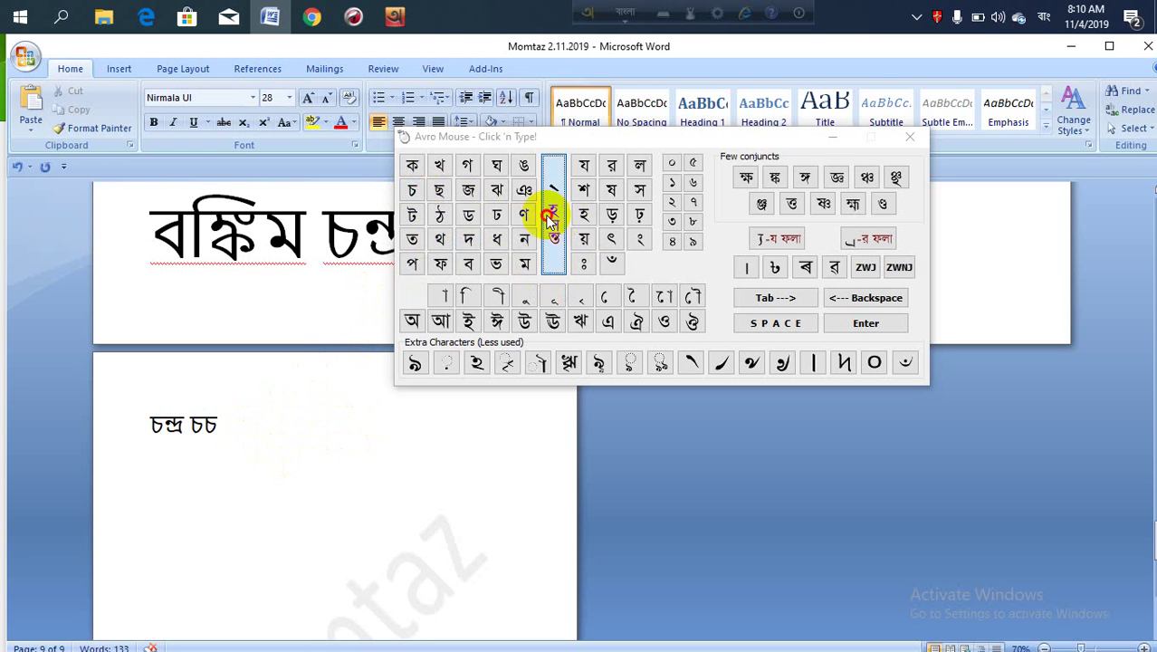
{"action": "left_click", "coordinate": [413, 217]}
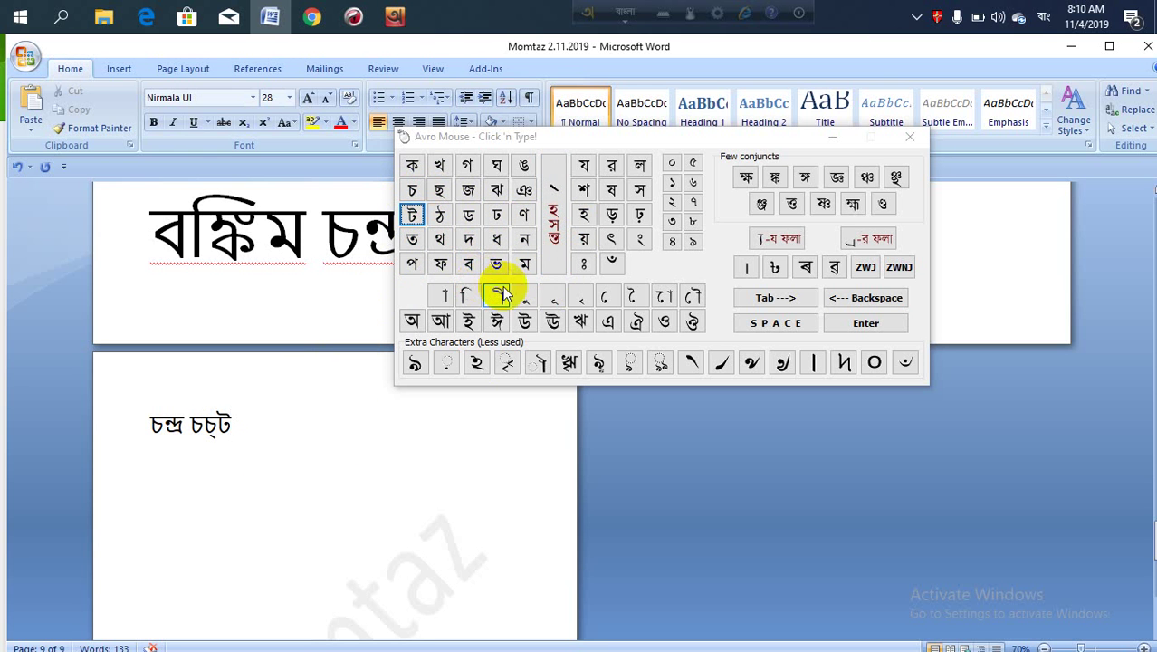
{"action": "key", "text": "BackSpace"}
{"action": "key", "text": "BackSpace"}
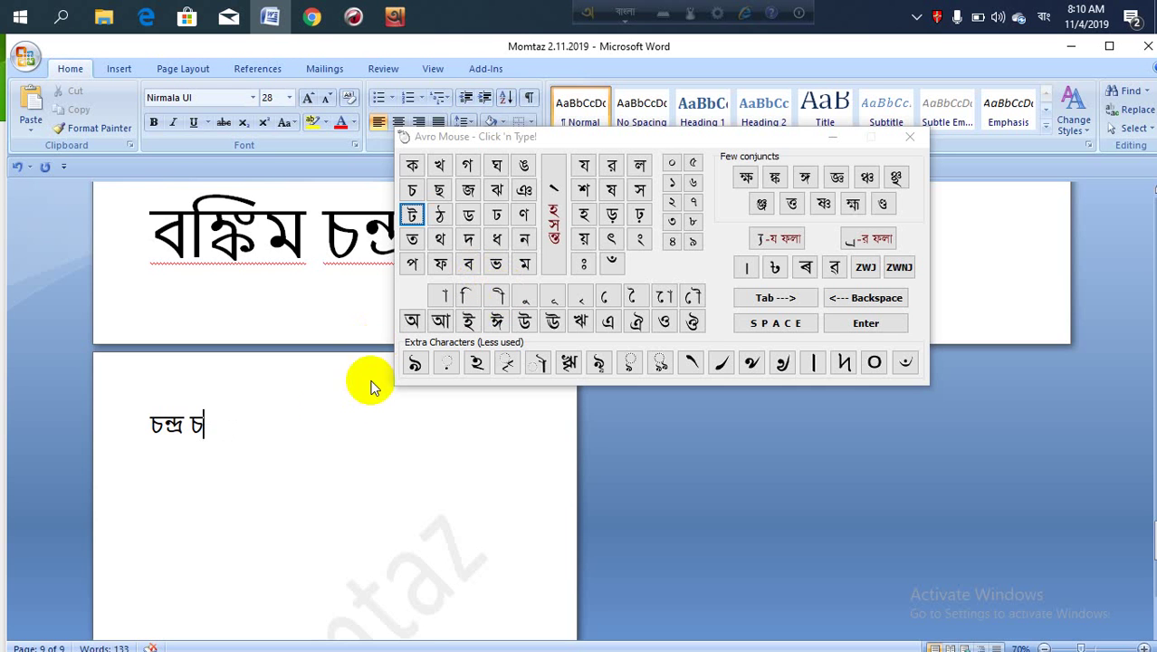
- Select the whole line চন্দ্র চ from the left margin for copying
{"action": "scroll", "coordinate": [280, 446], "scroll_direction": "up", "scroll_amount": 1}
{"action": "scroll", "coordinate": [280, 445], "scroll_direction": "up", "scroll_amount": 3}
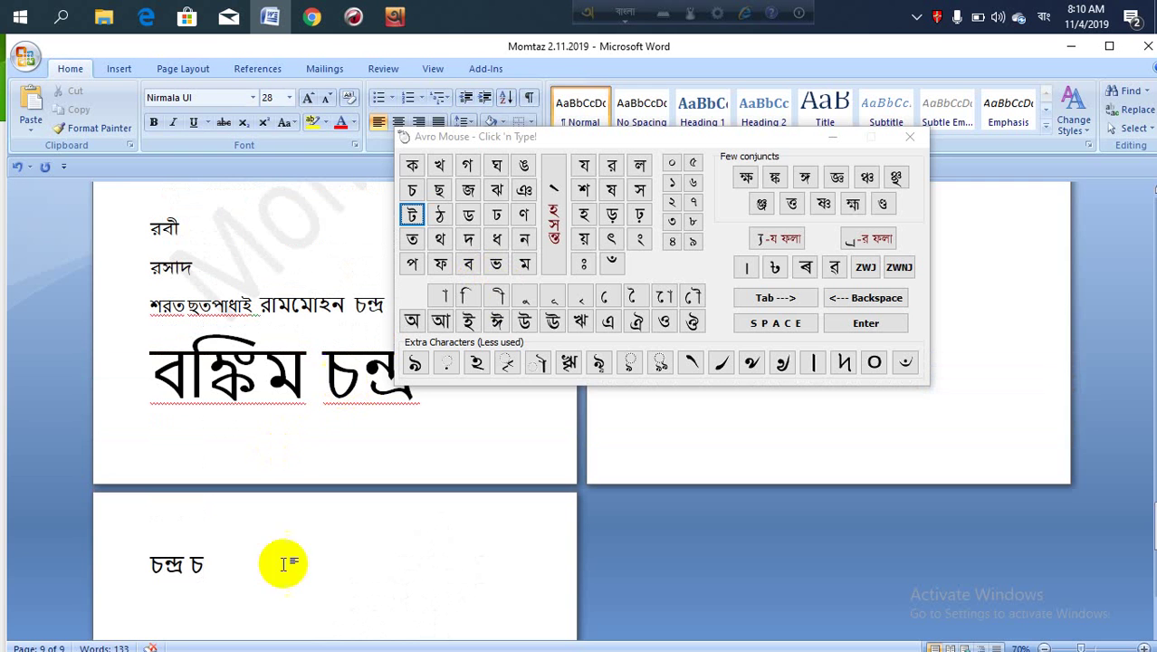
{"action": "left_click", "coordinate": [114, 565]}
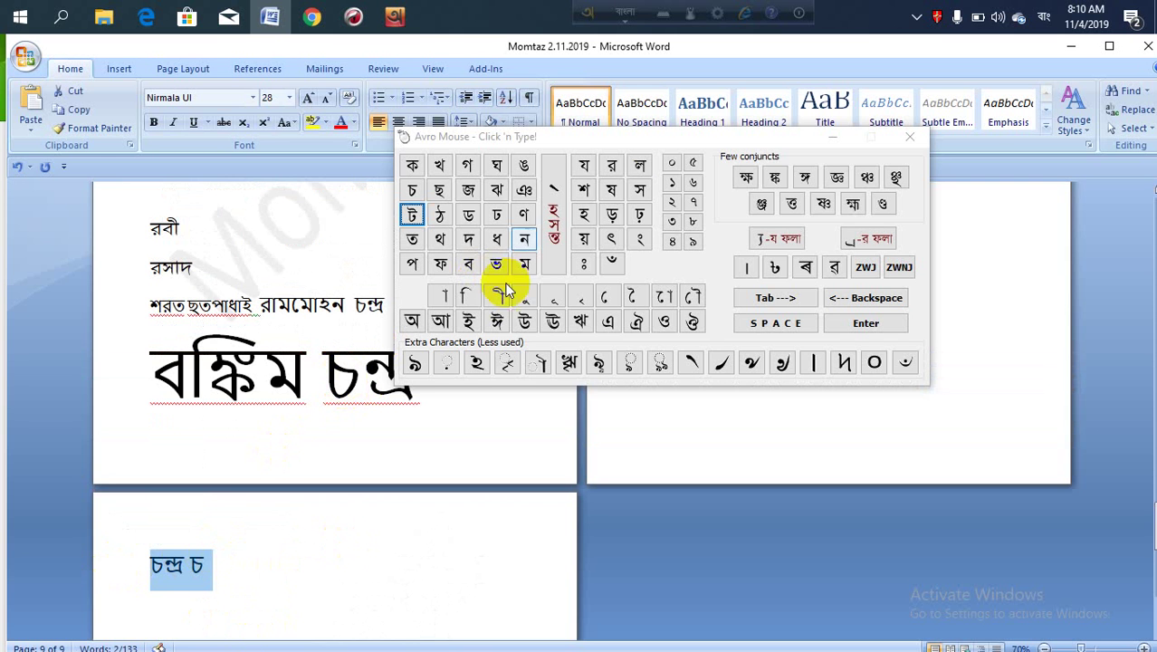
- Search Chrome in a new tab for the pasted Bangla name with 'জোপোগ' appended
{"action": "left_click", "coordinate": [326, 17]}
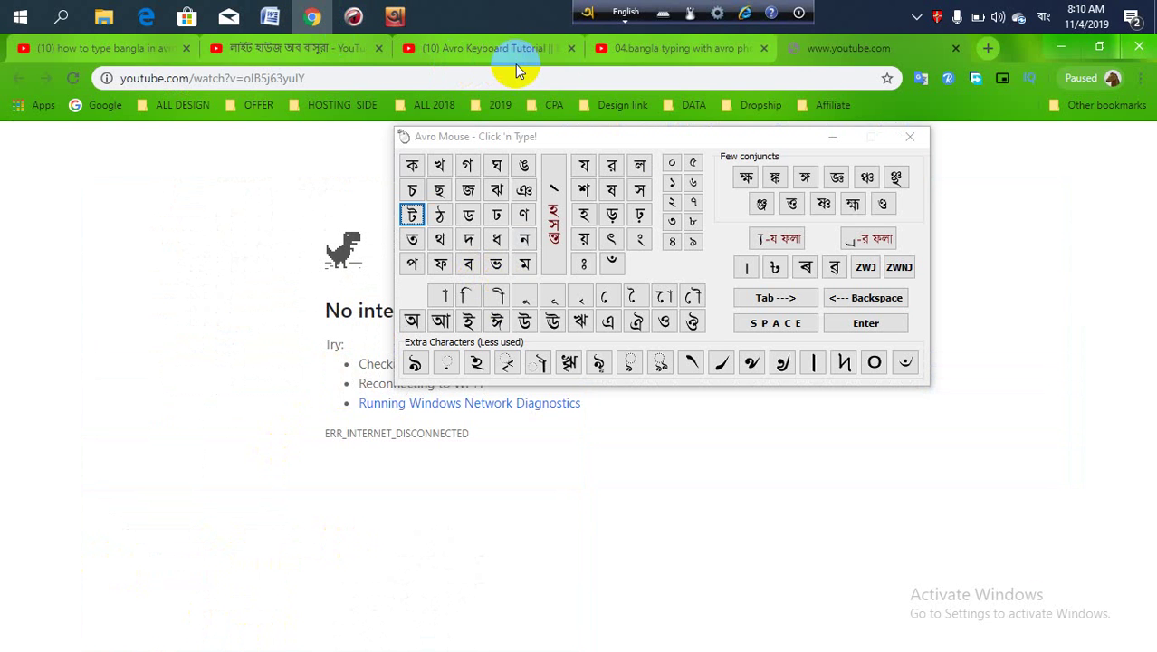
{"action": "left_click", "coordinate": [991, 50]}
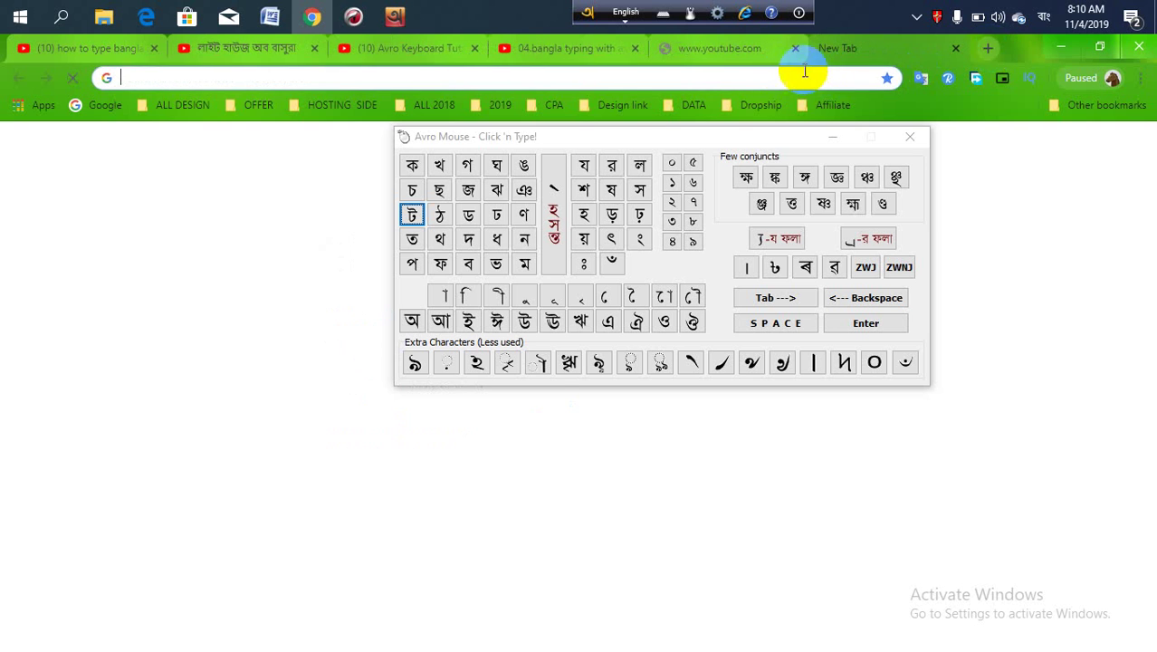
{"action": "type", "text": "চন্দ্র চ"}
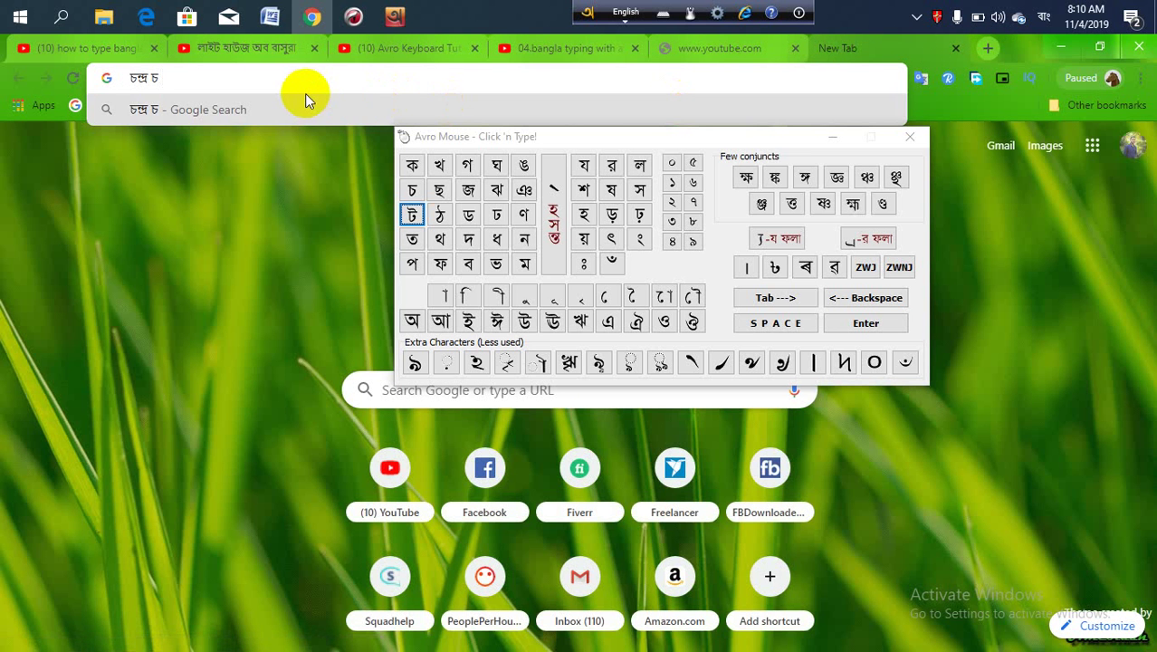
{"action": "type", "text": "জো"}
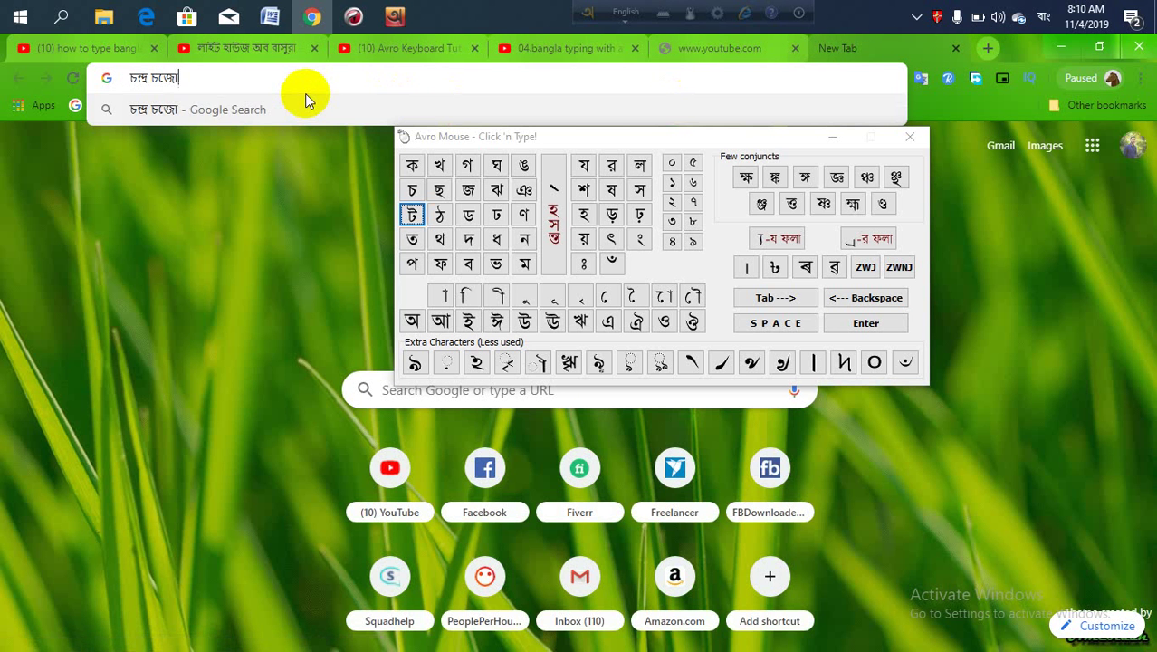
{"action": "type", "text": "প"}
{"action": "type", "text": "োগ"}
{"action": "key", "text": "Return"}
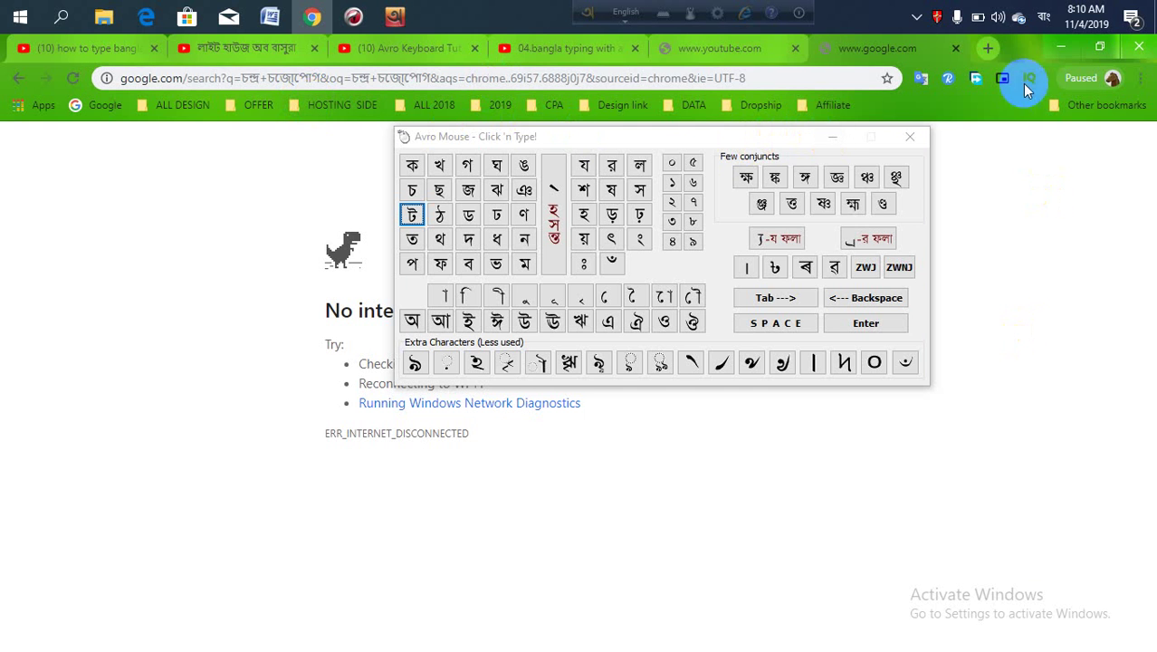
- Check the network connection status in the tray, then return to the Word document
{"action": "left_click", "coordinate": [916, 16]}
{"action": "left_click", "coordinate": [916, 120]}
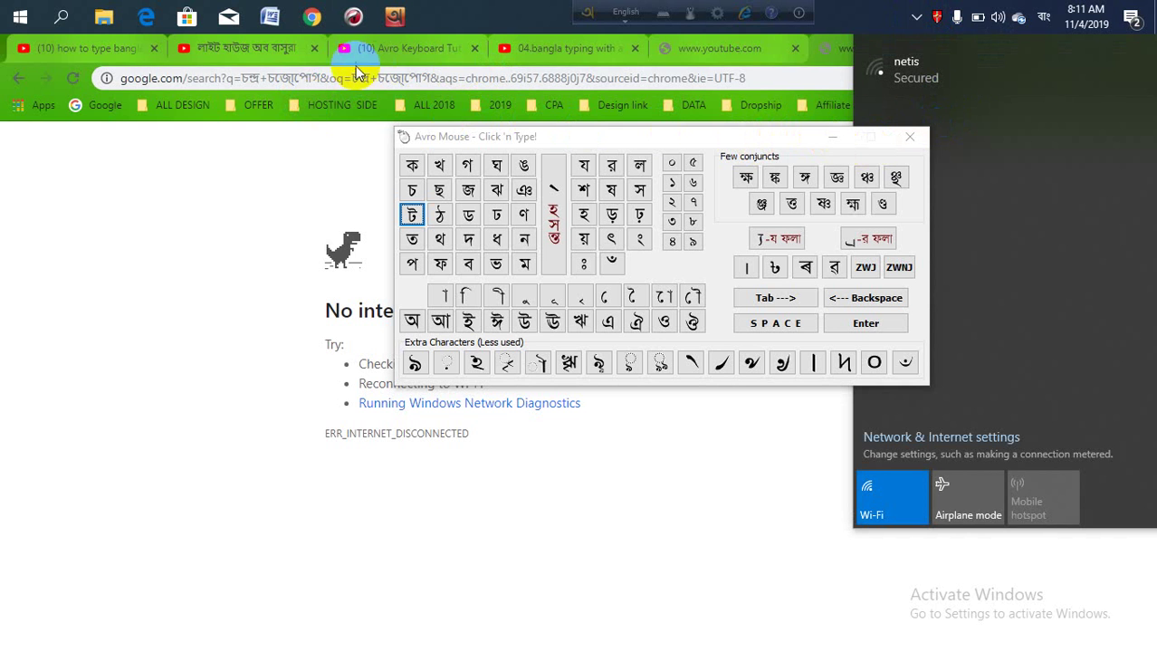
{"action": "left_click", "coordinate": [269, 16]}
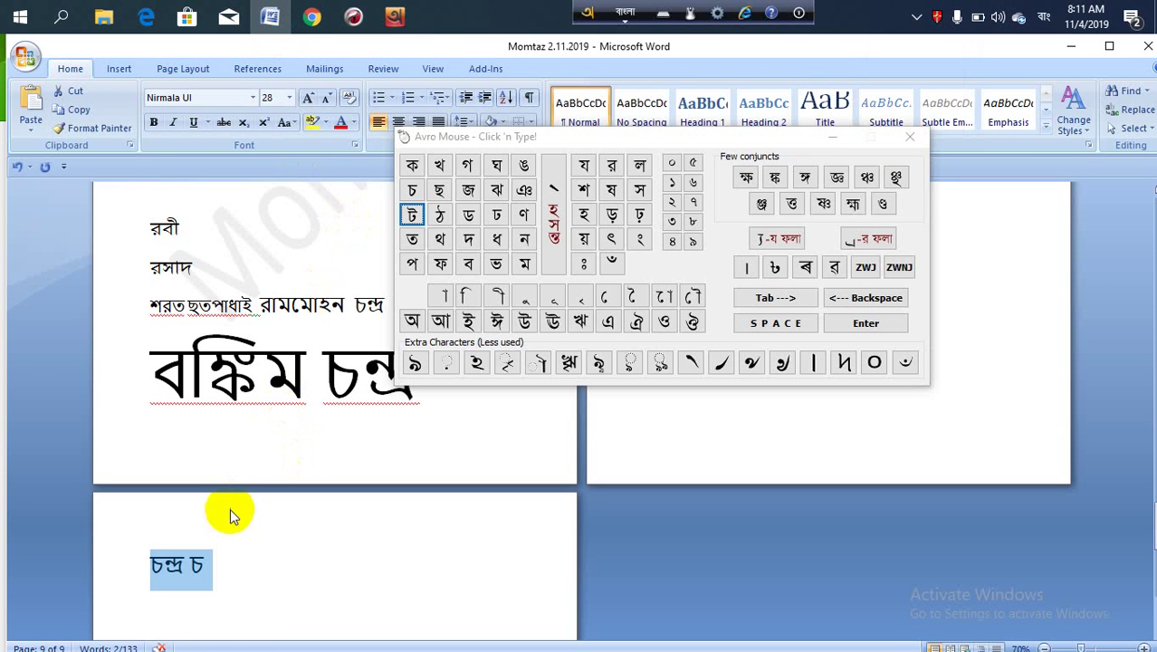
- Delete the last চ and rebuild the second word with চ, hasanta, ঠ, ট and র-ফলা to read চট্র
{"action": "left_click", "coordinate": [227, 563]}
{"action": "key", "text": "BackSpace"}
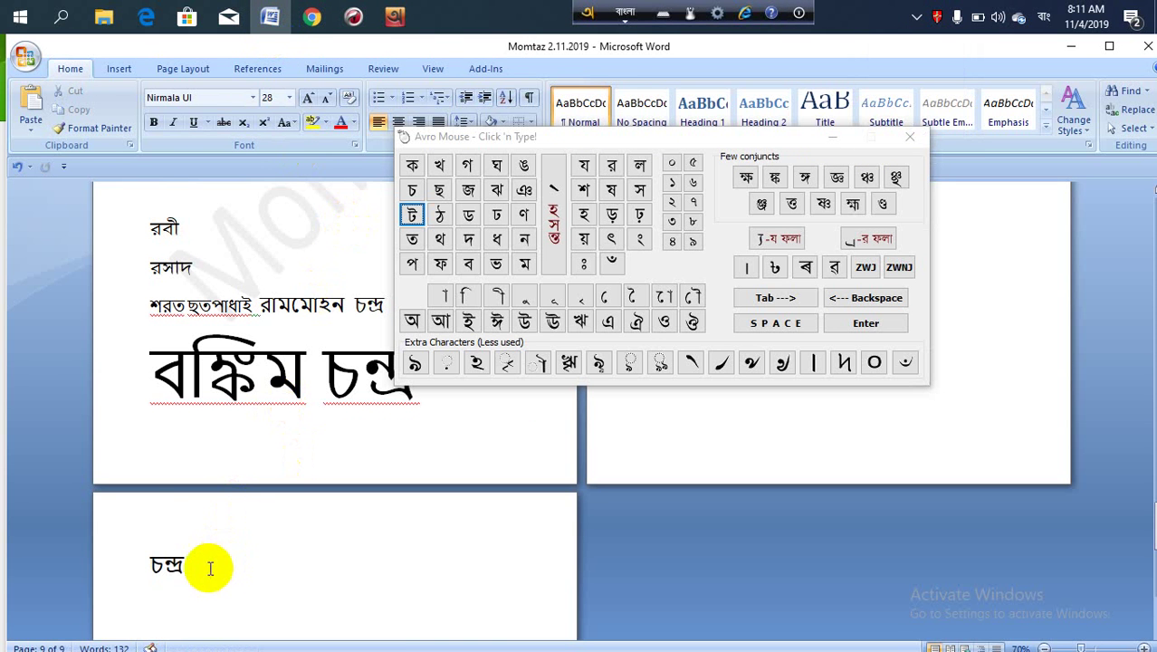
{"action": "scroll", "coordinate": [167, 483], "scroll_direction": "down", "scroll_amount": 1}
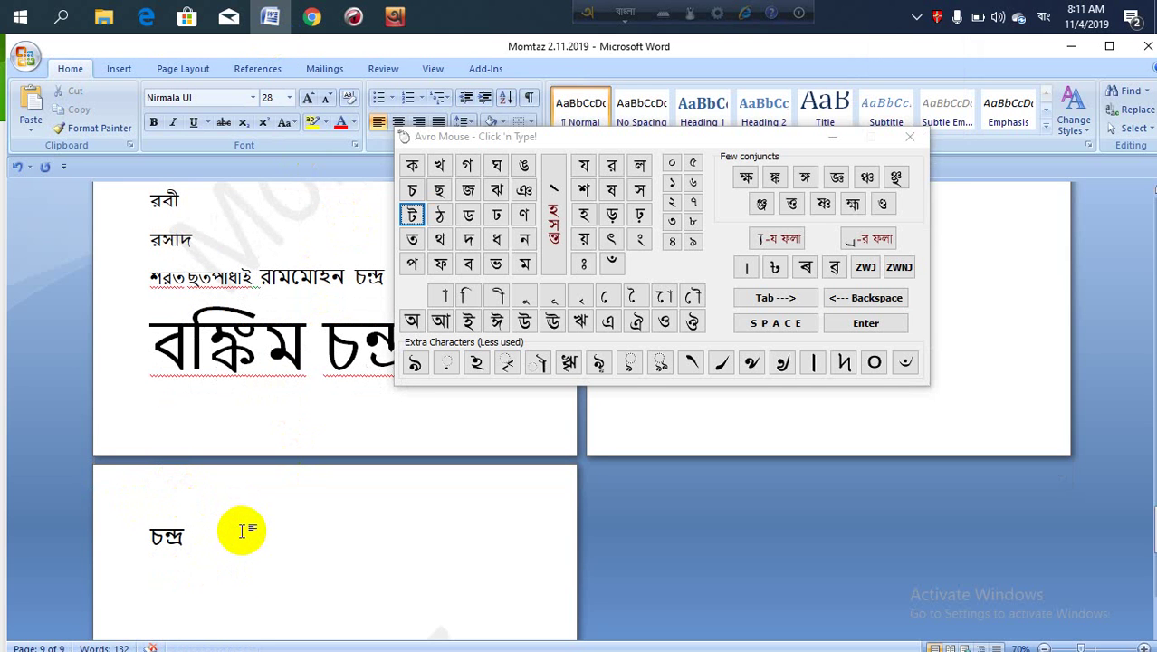
{"action": "left_click", "coordinate": [414, 197]}
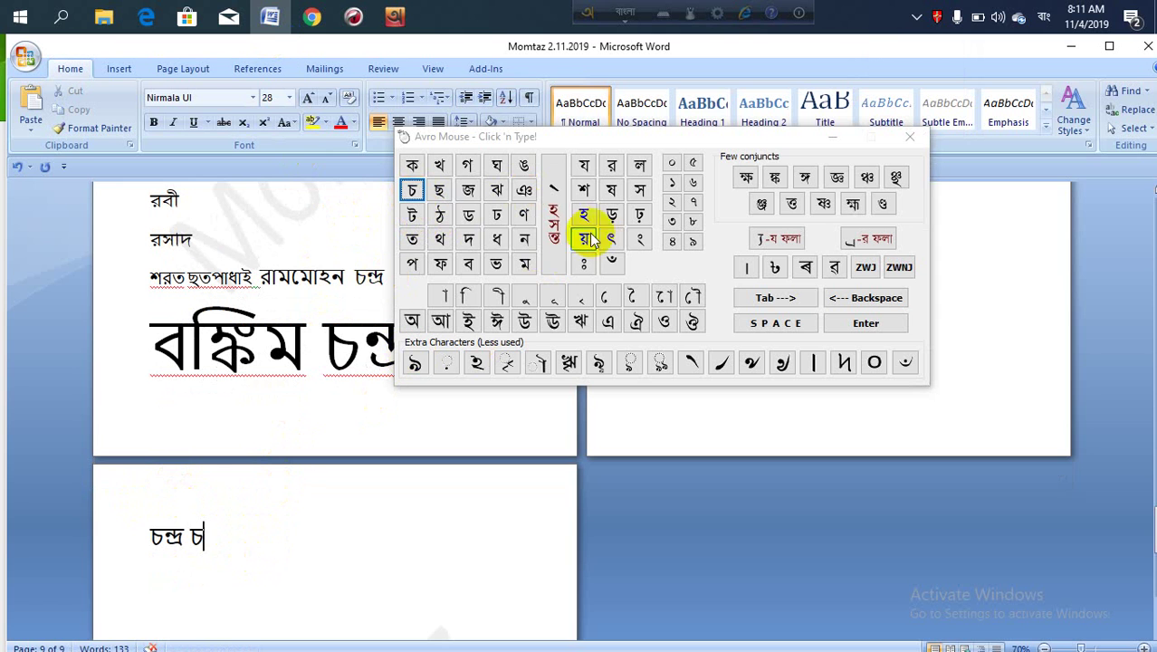
{"action": "left_click", "coordinate": [553, 217]}
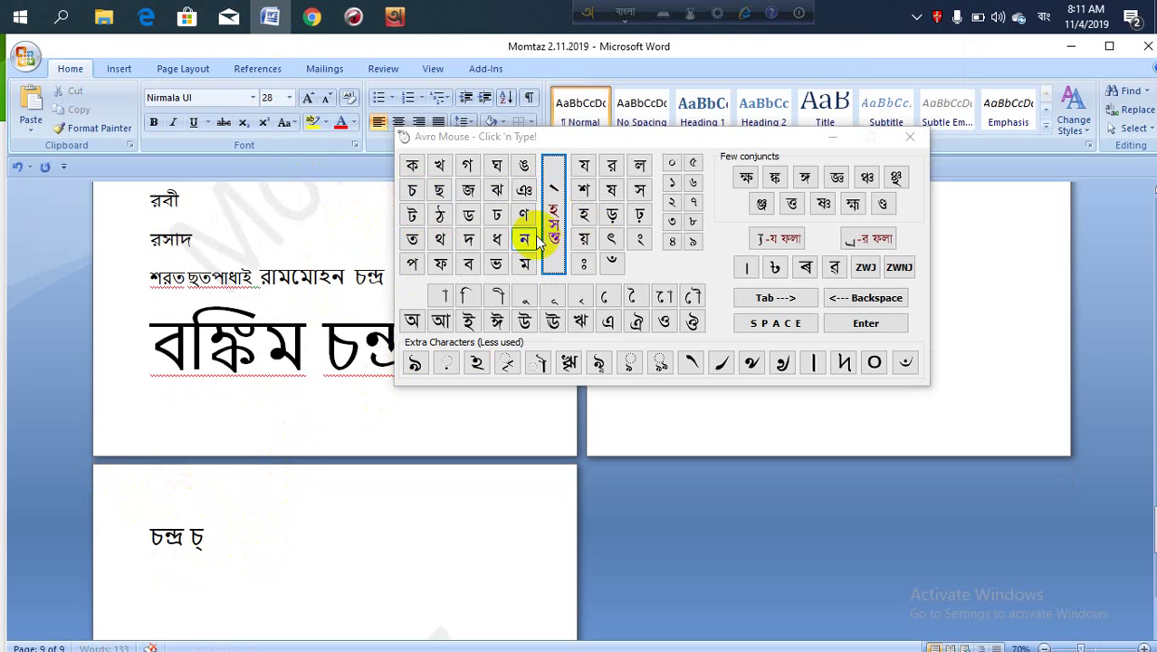
{"action": "left_click", "coordinate": [441, 226]}
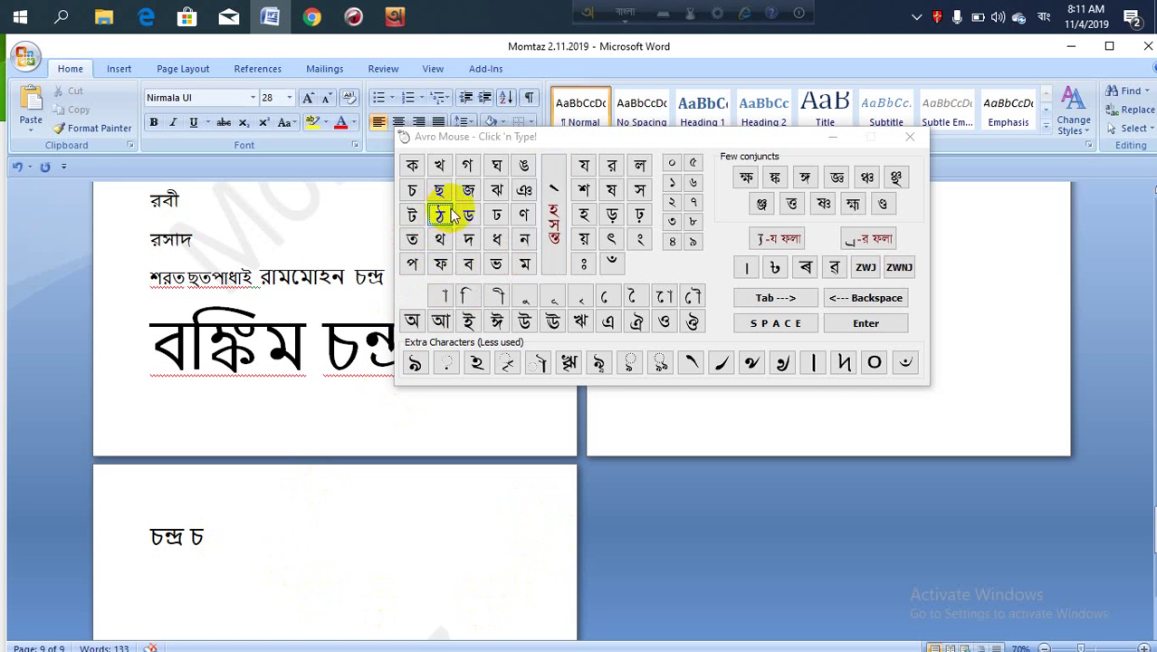
{"action": "left_click", "coordinate": [413, 215]}
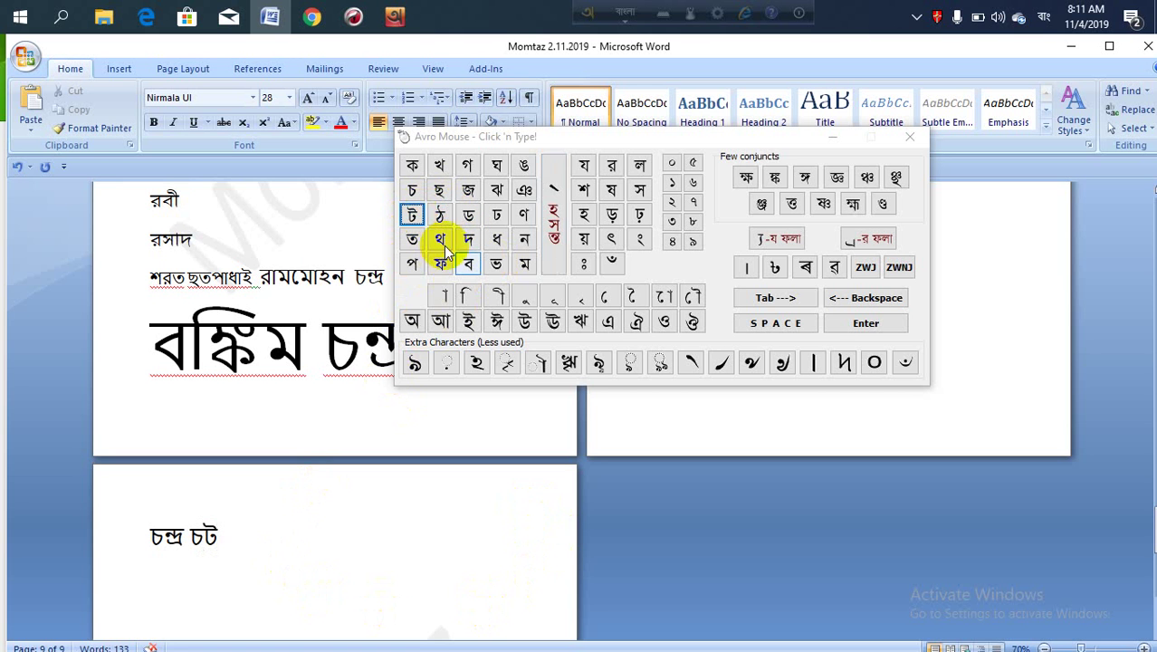
{"action": "left_click", "coordinate": [860, 244]}
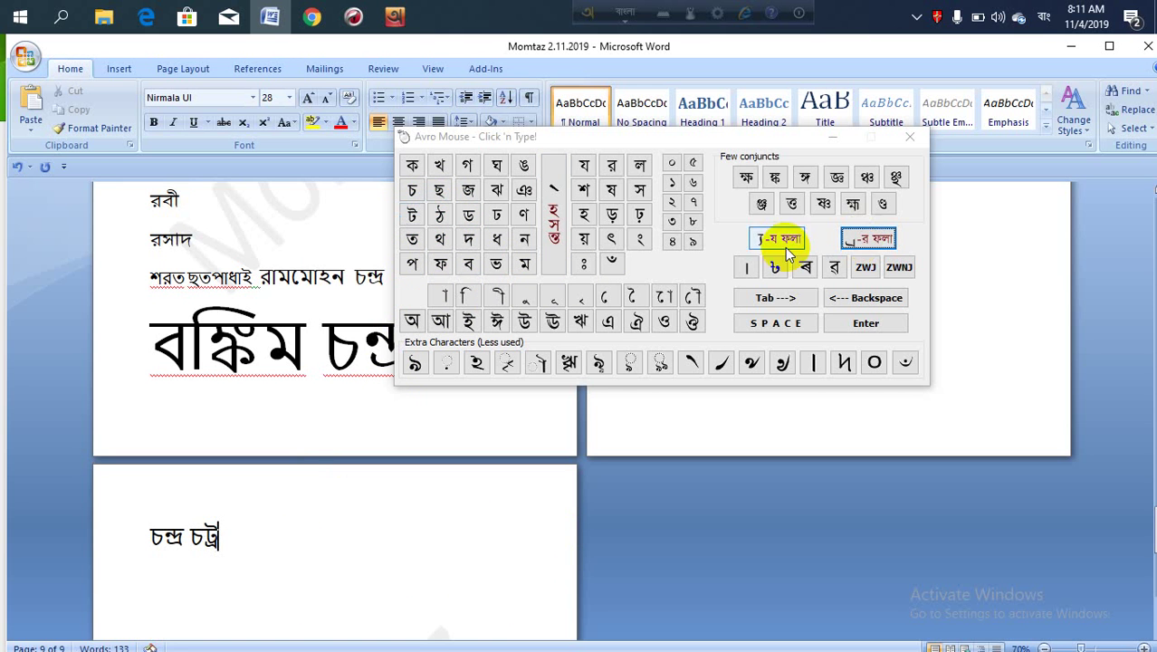
- Add ো, প, া, ধ and া via Avro Mouse, extending the surname to চট্রোপাধা
{"action": "left_click", "coordinate": [665, 297]}
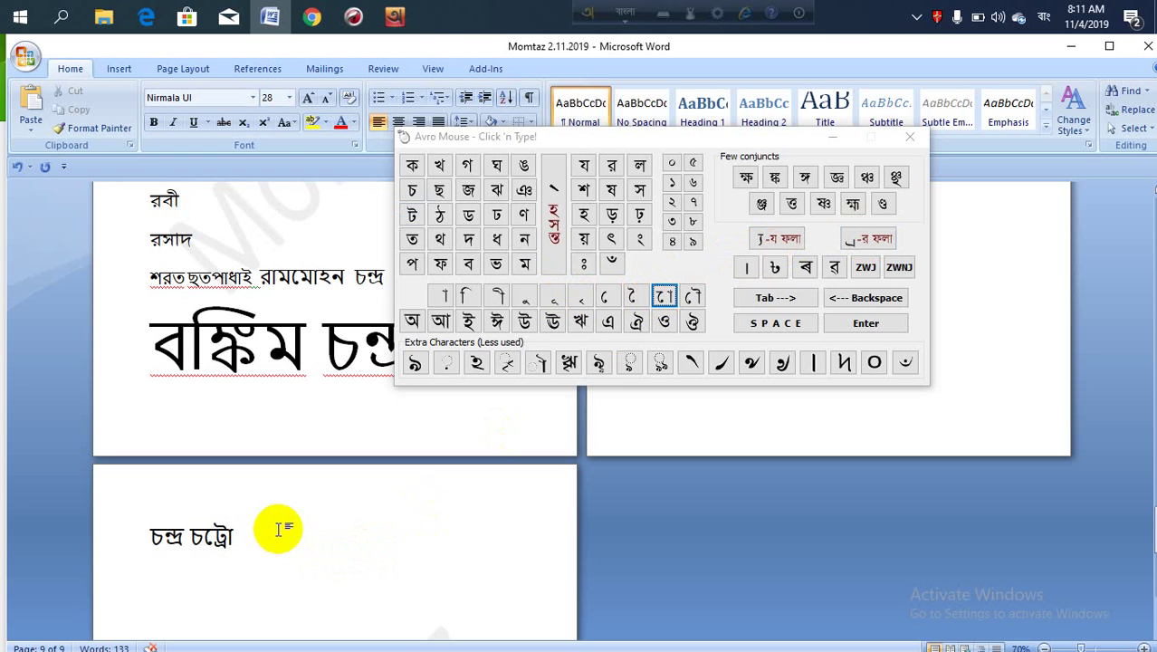
{"action": "left_click", "coordinate": [410, 264]}
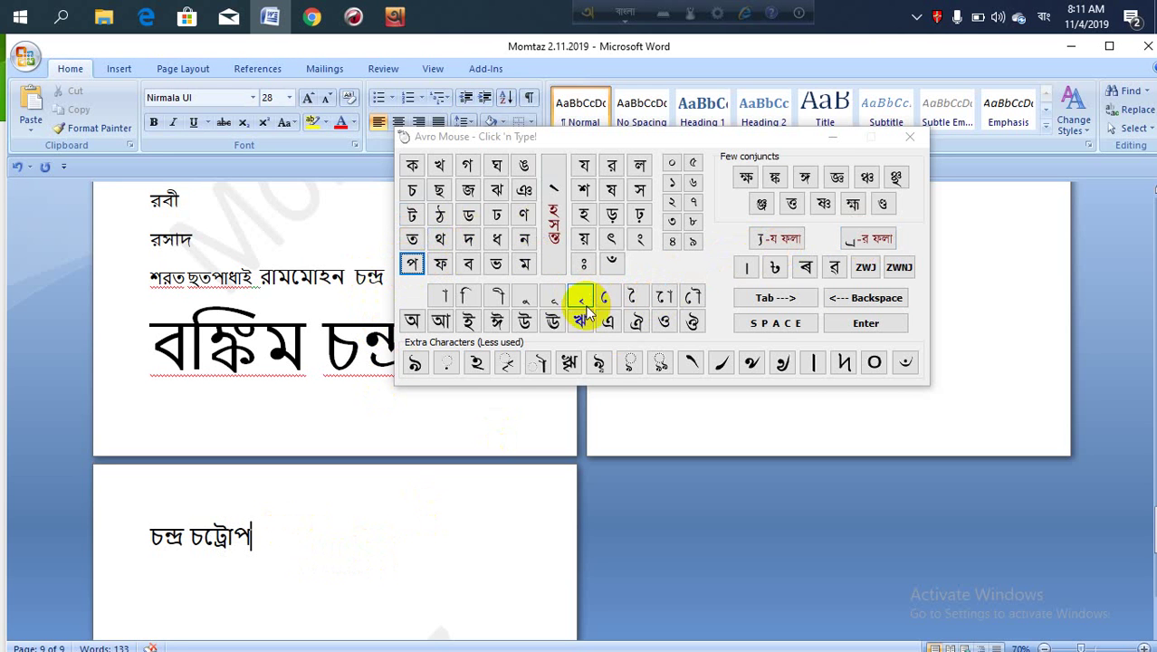
{"action": "left_click", "coordinate": [443, 301]}
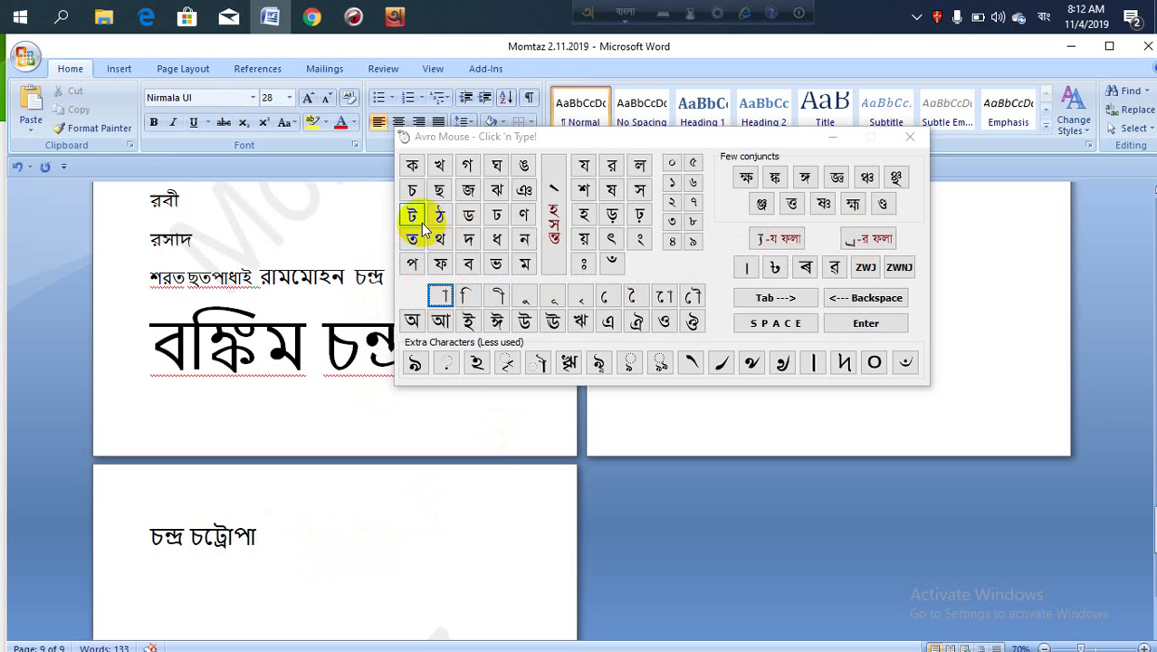
{"action": "left_click", "coordinate": [493, 240]}
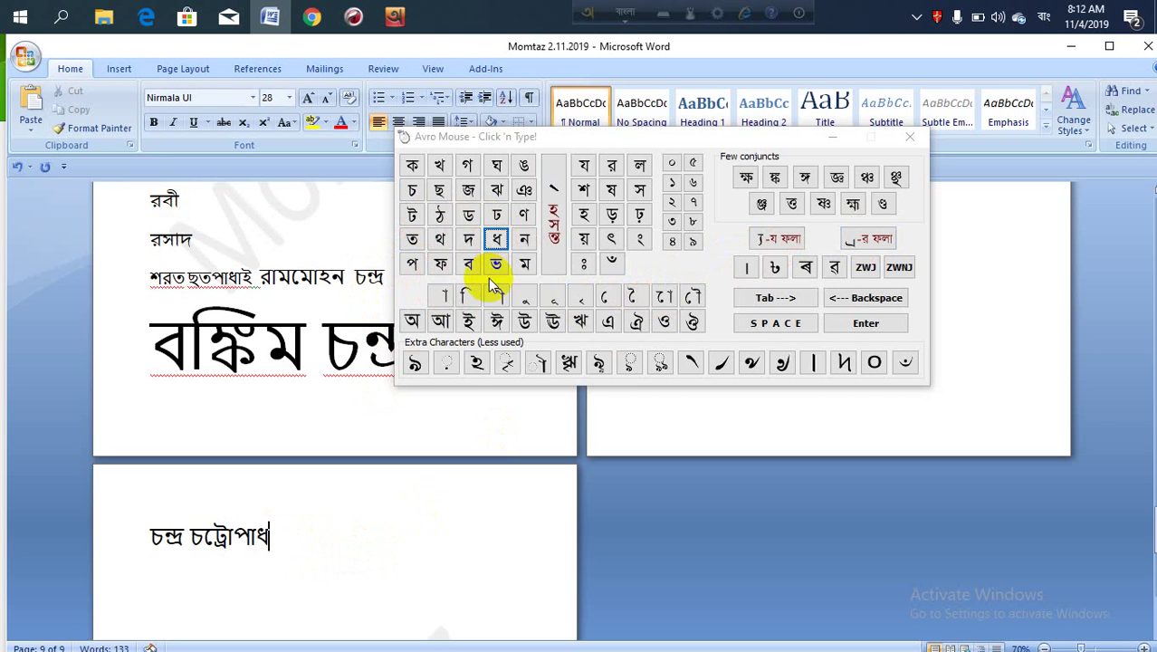
{"action": "left_click", "coordinate": [442, 299]}
{"action": "left_click", "coordinate": [443, 300]}
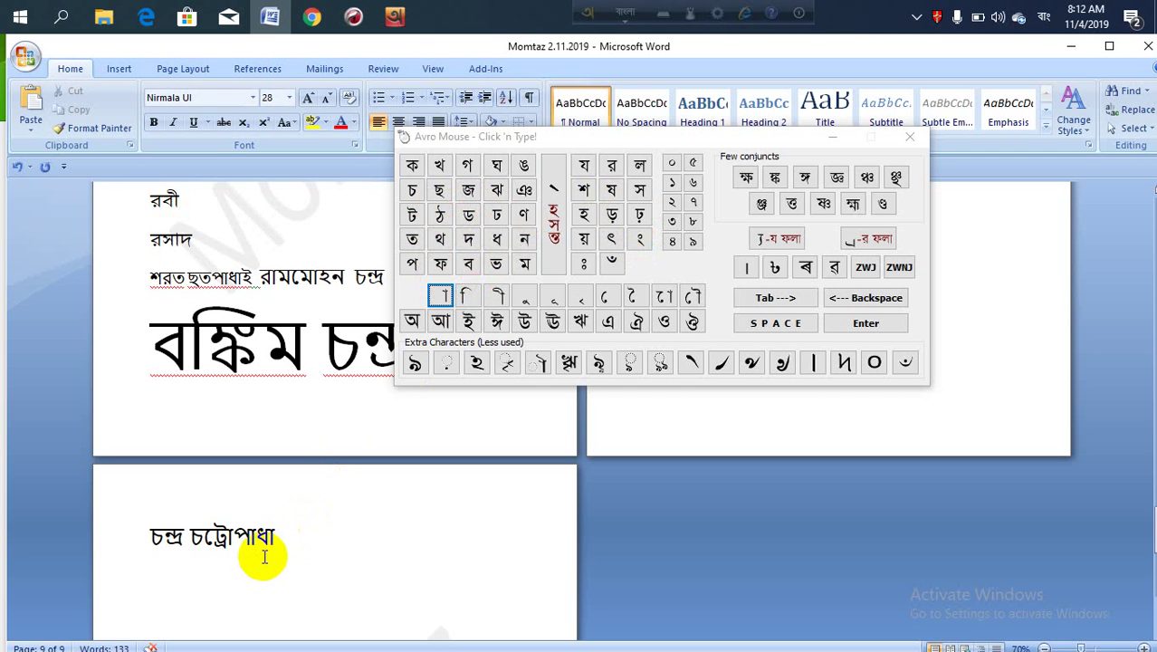
{"action": "left_click", "coordinate": [898, 303]}
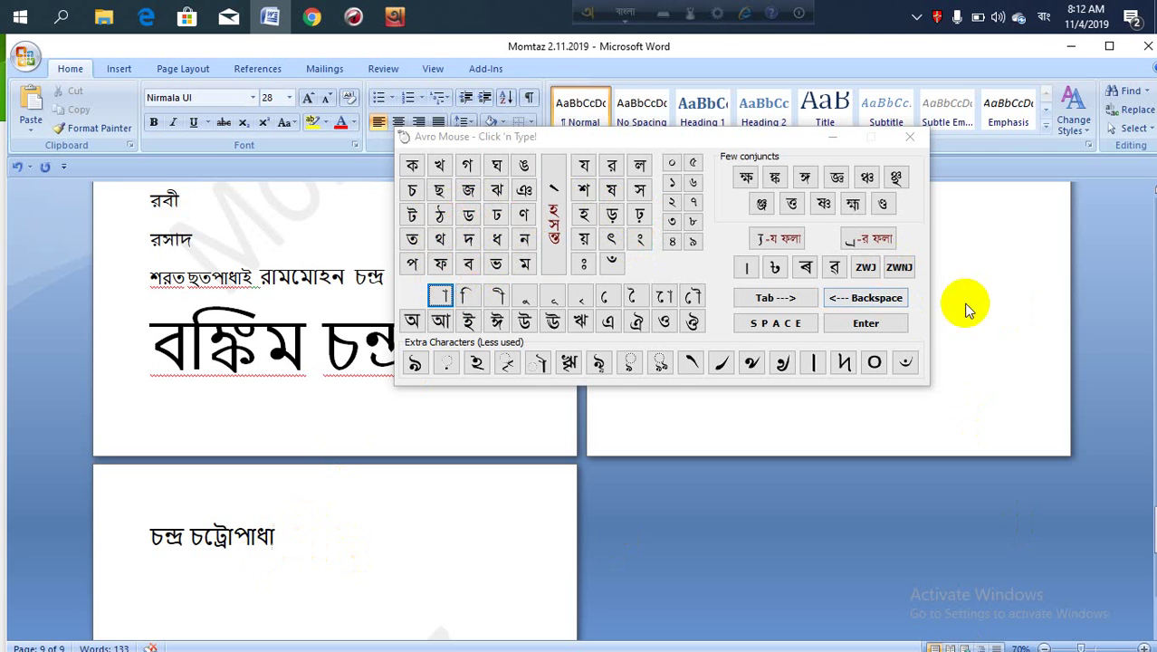